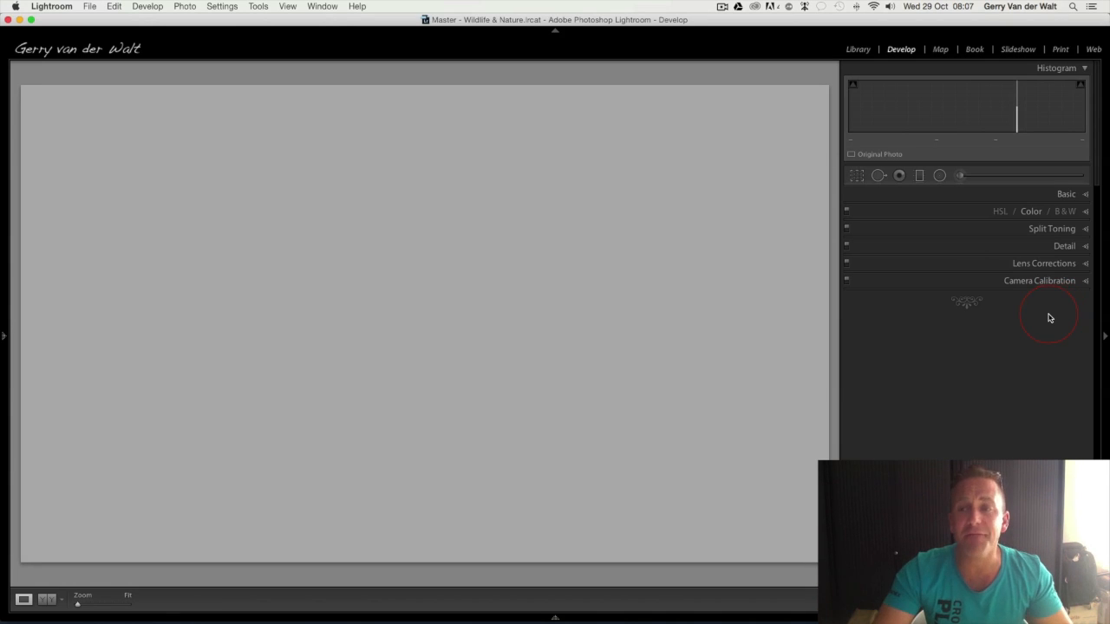
Set the Adjustment Brush's Exposure to -4.00, trying it with a winding stroke across the canvas and undoing that stroke
{"action": "left_click", "coordinate": [857, 177]}
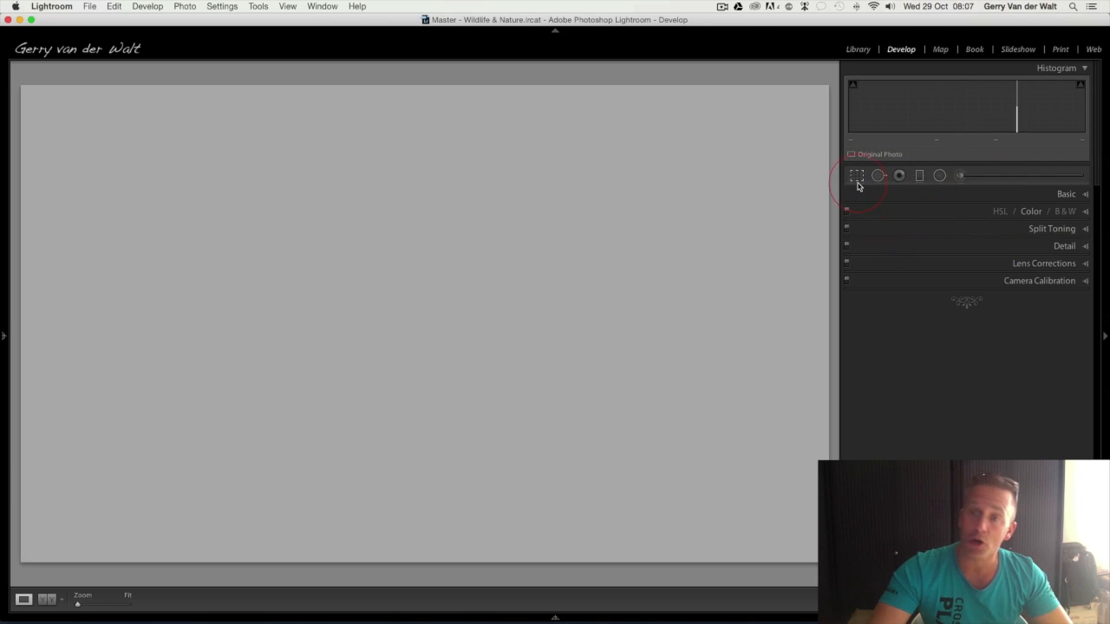
{"action": "left_click", "coordinate": [963, 177]}
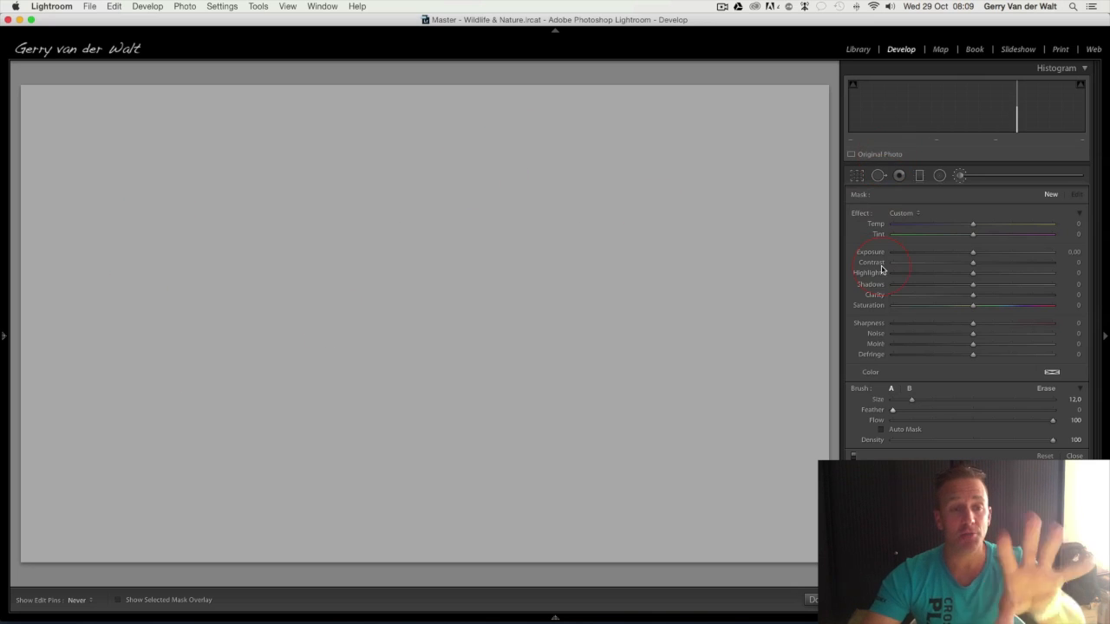
{"action": "left_click_drag", "start_coordinate": [972, 252], "coordinate": [879, 262]}
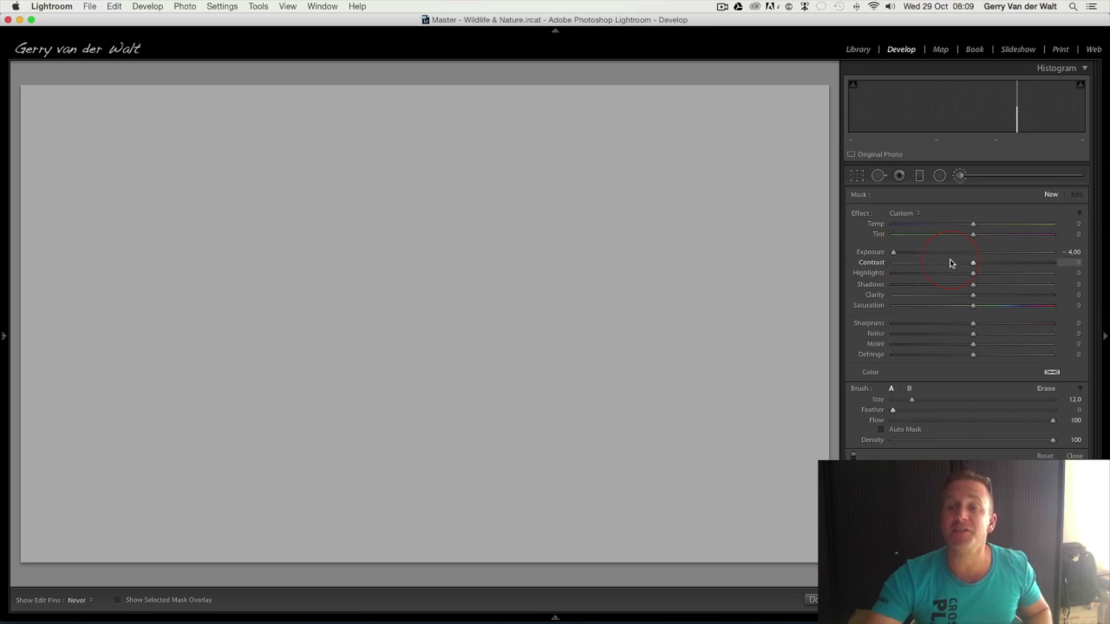
{"action": "mouse_move", "coordinate": [664, 159]}
{"action": "left_mouse_down"}
{"action": "mouse_move", "coordinate": [449, 258]}
{"action": "mouse_move", "coordinate": [428, 304]}
{"action": "left_mouse_up"}
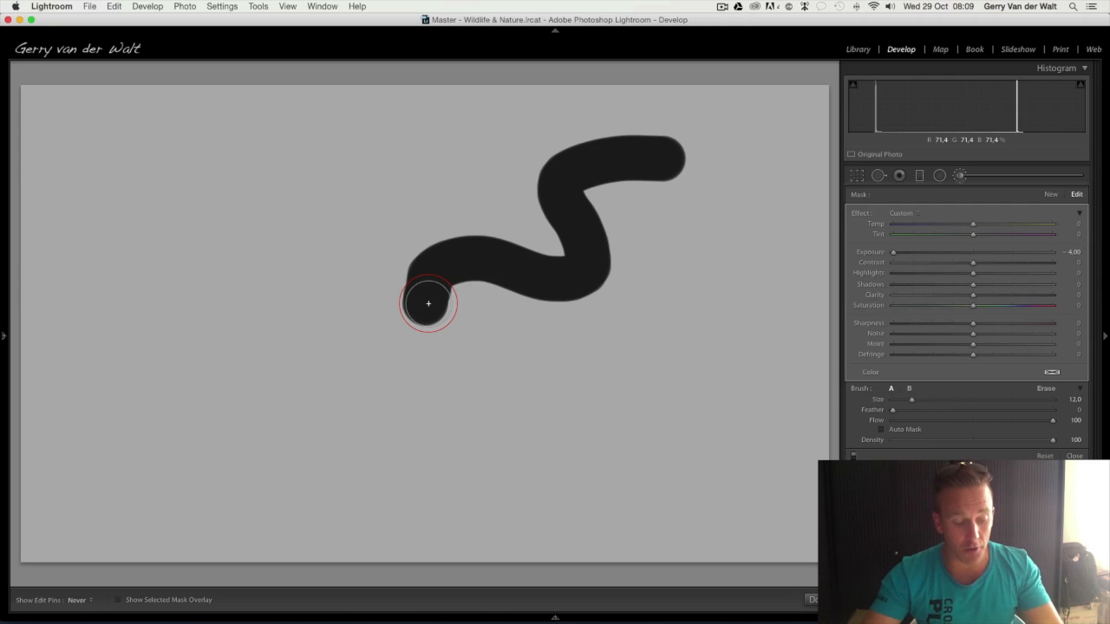
{"action": "key", "text": "super+z"}
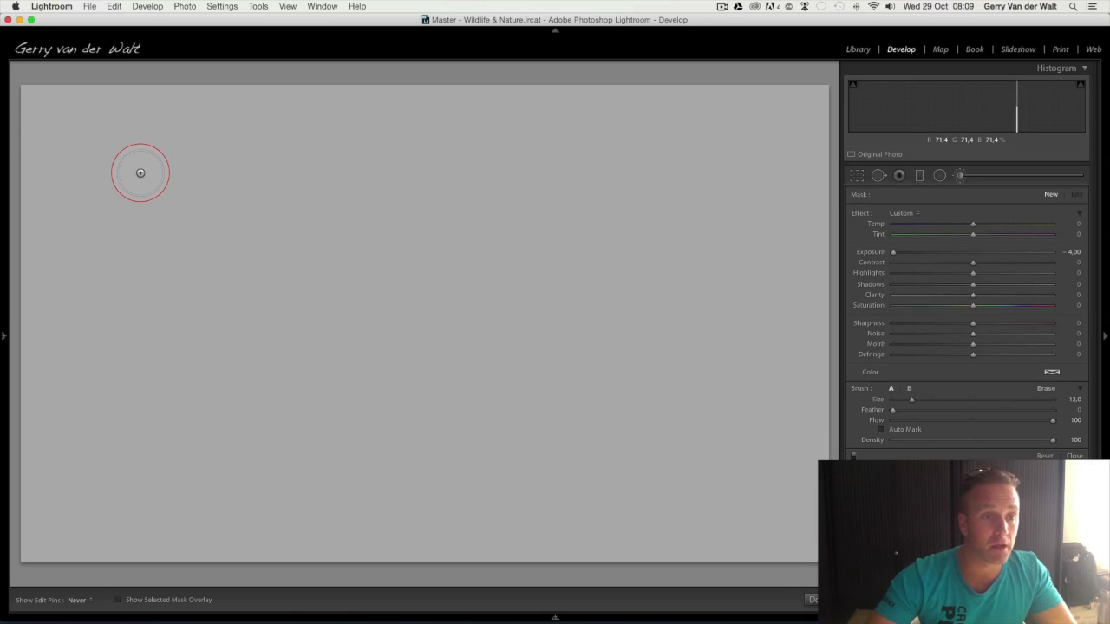
Paint a vertical stroke at Density 100 near the image's left edge and a second one beside it at Density 75
{"action": "left_click_drag", "start_coordinate": [141, 173], "coordinate": [135, 449]}
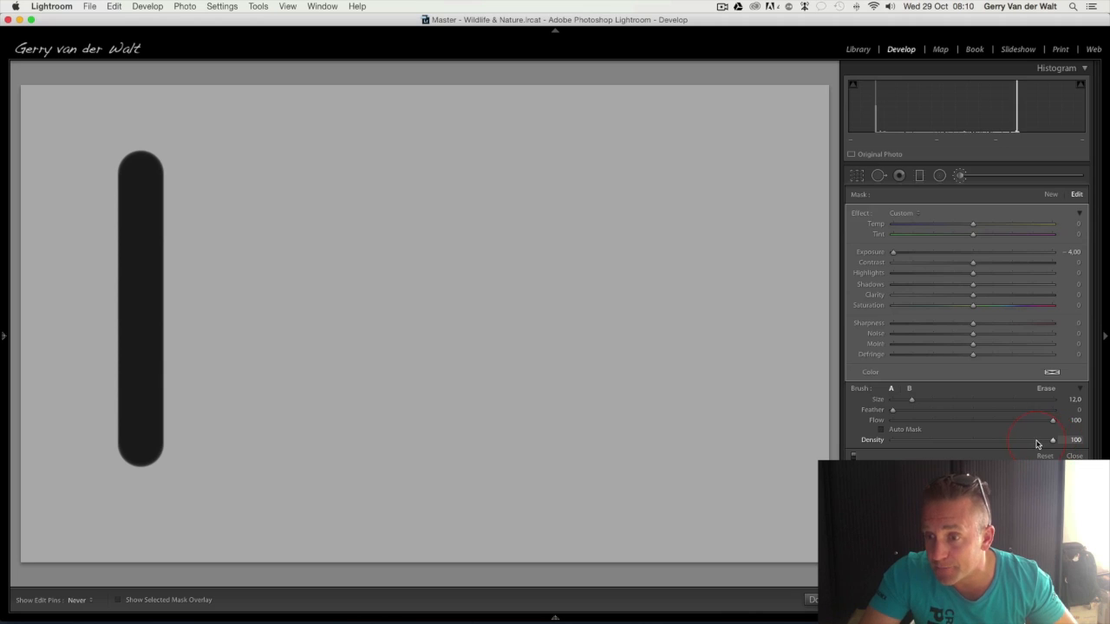
{"action": "left_click", "coordinate": [1075, 440]}
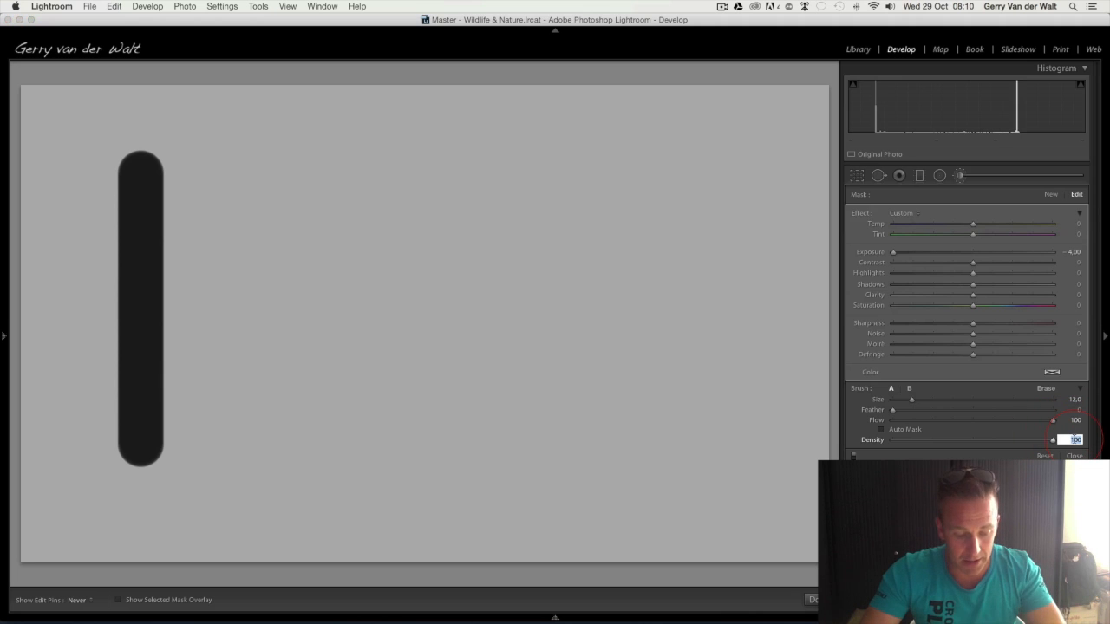
{"action": "type", "text": "75"}
{"action": "key", "text": "Return"}
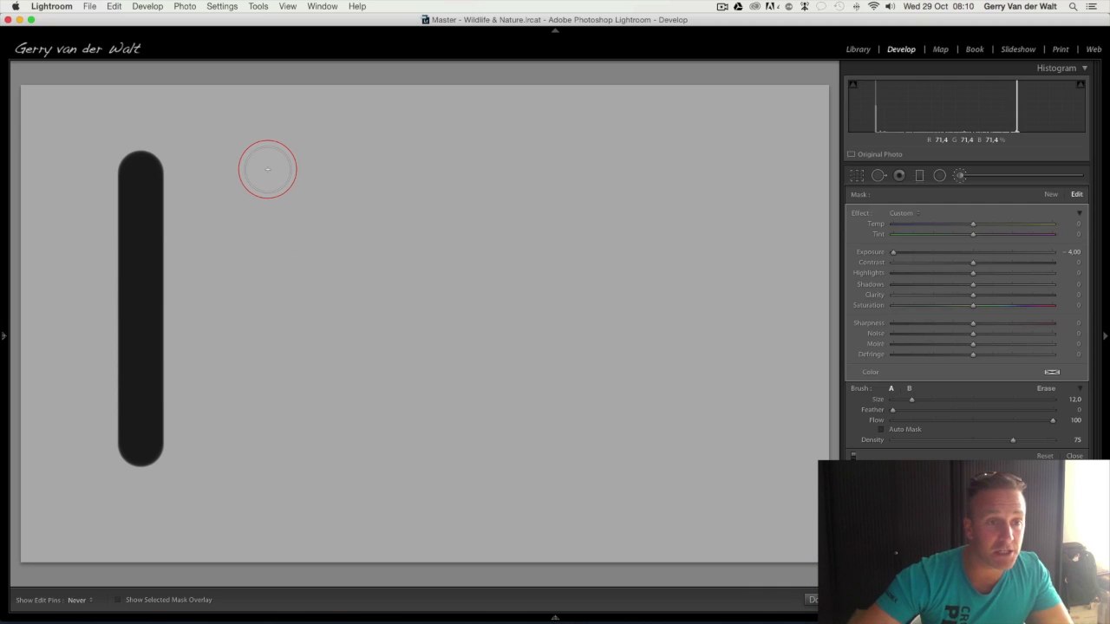
{"action": "left_click_drag", "start_coordinate": [267, 169], "coordinate": [261, 441]}
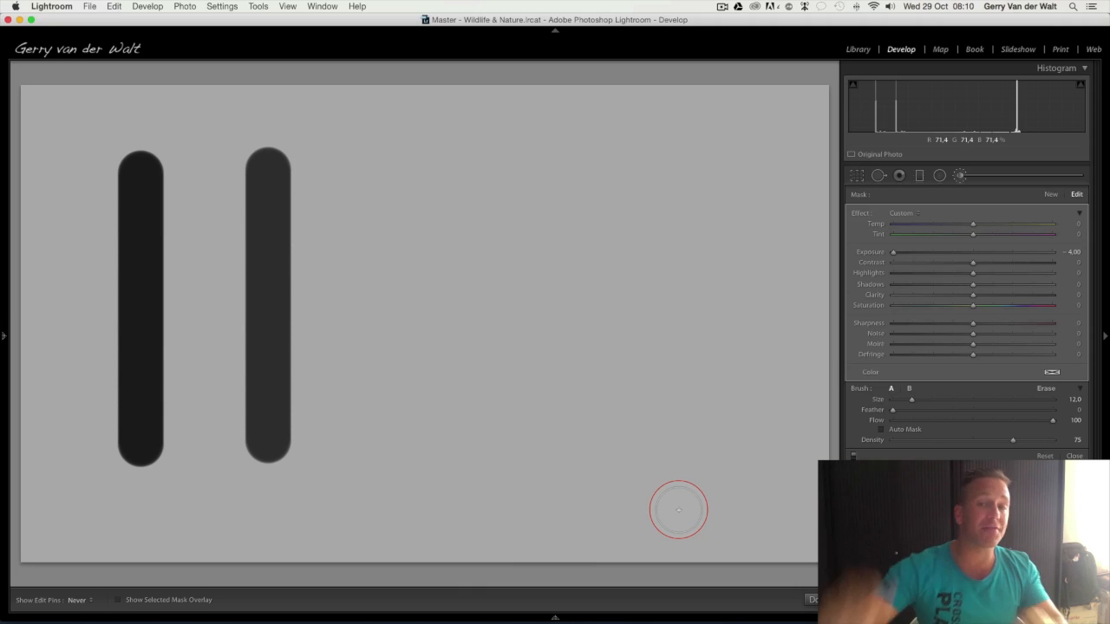
With brush size 10 and Feather 15, add a third vertical stroke at Density 50 and a fourth at Density 25
{"action": "left_click", "coordinate": [1069, 439]}
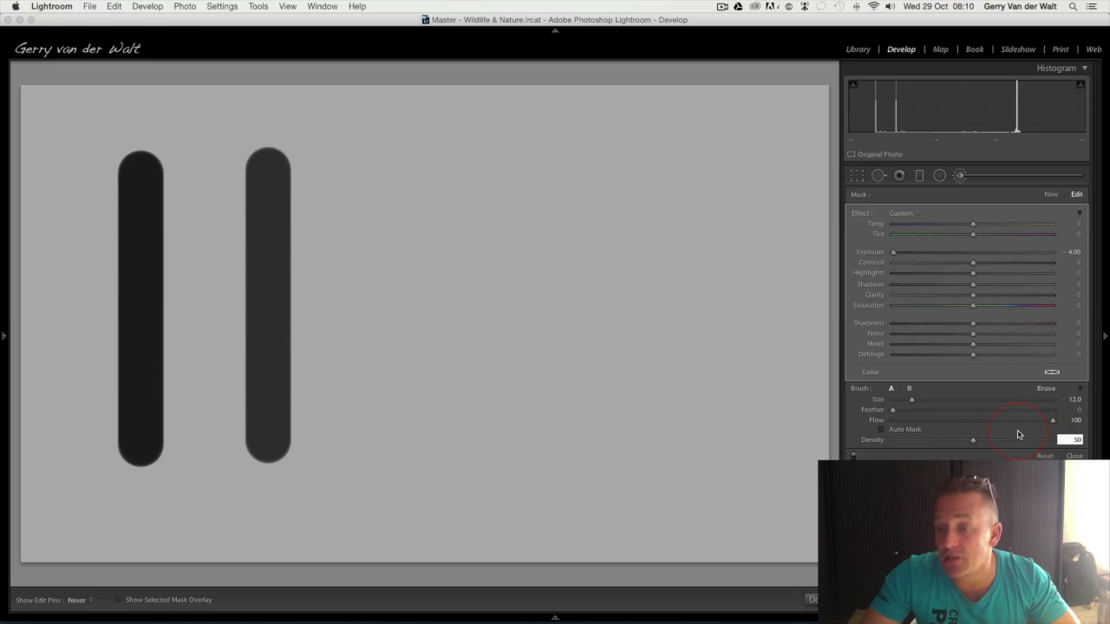
{"action": "scroll", "coordinate": [377, 226], "scroll_direction": "down", "scroll_amount": 2}
{"action": "left_click_drag", "start_coordinate": [385, 165], "coordinate": [385, 451]}
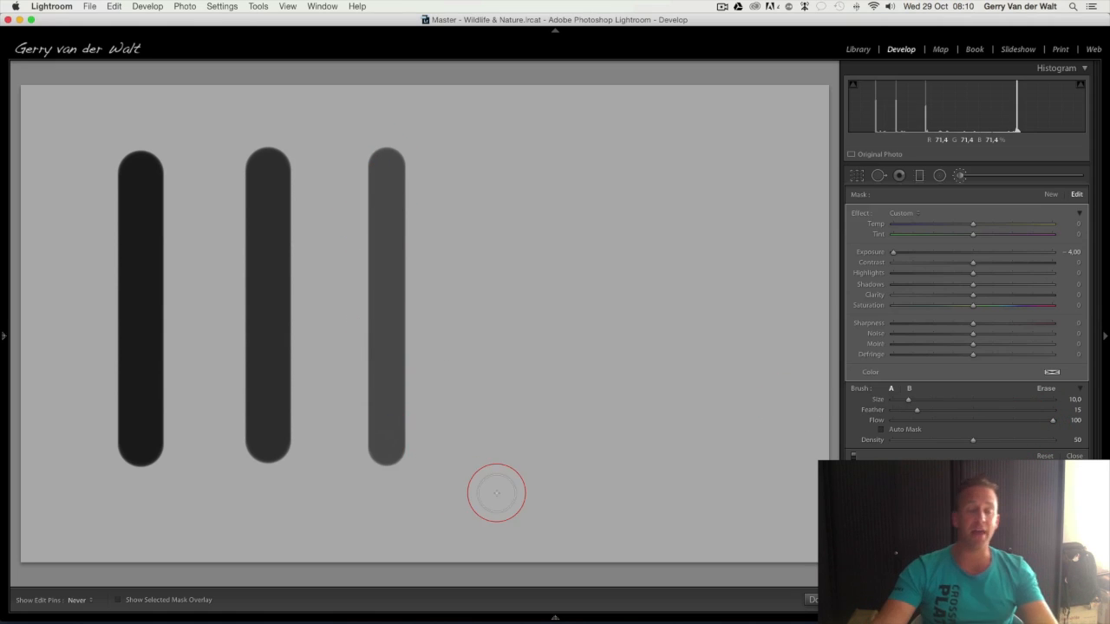
{"action": "scroll", "coordinate": [499, 485], "scroll_direction": "up", "scroll_amount": 3}
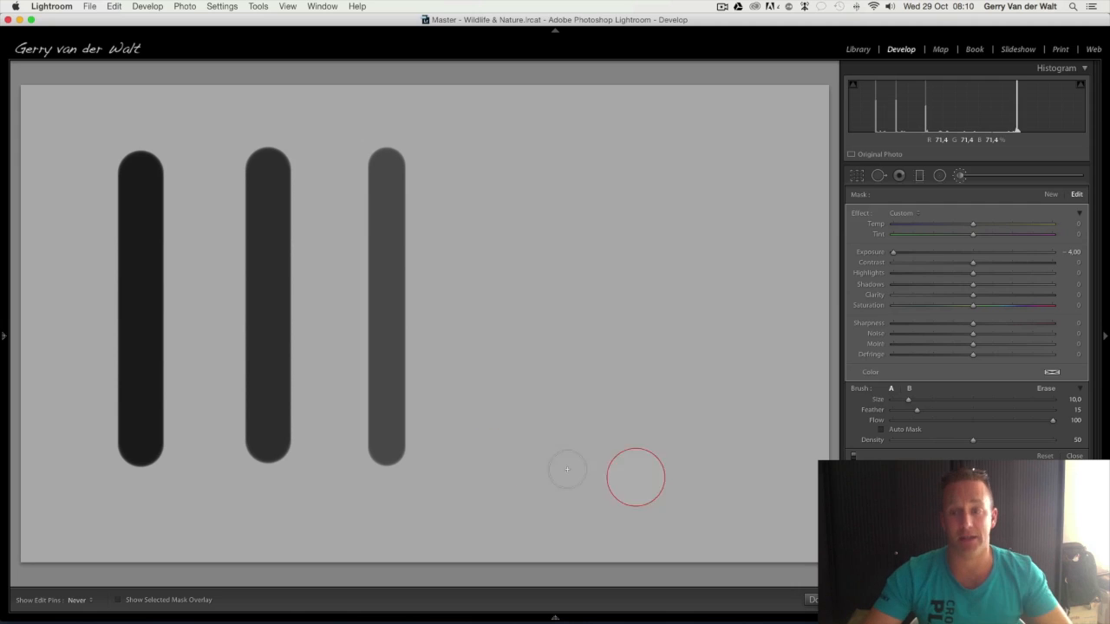
{"action": "left_click", "coordinate": [1075, 439]}
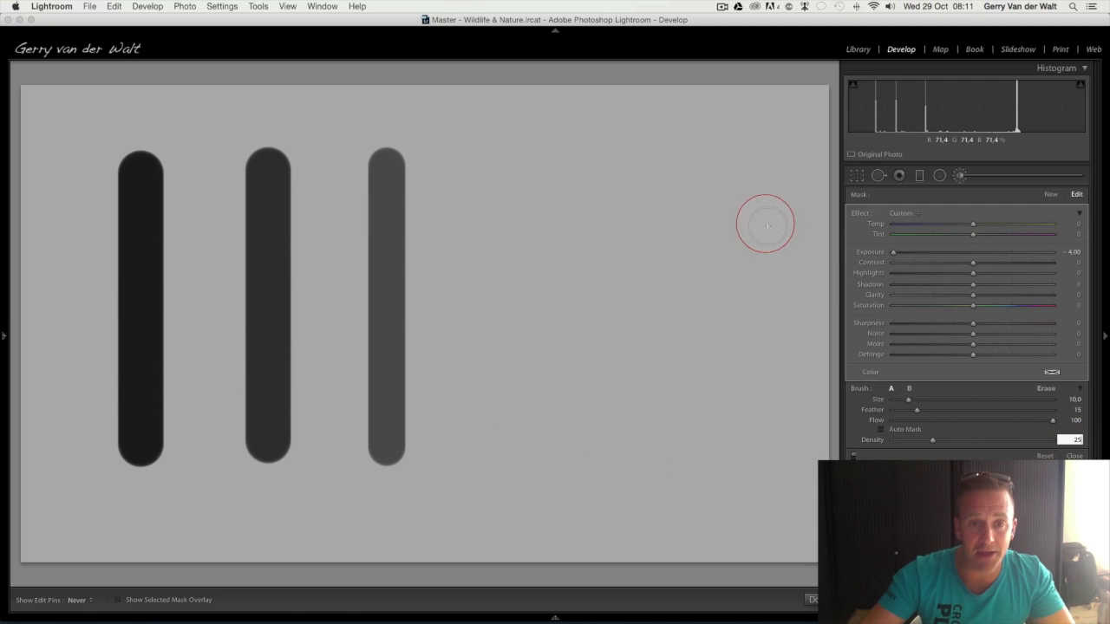
{"action": "mouse_move", "coordinate": [516, 169]}
{"action": "left_mouse_down"}
{"action": "mouse_move", "coordinate": [527, 321]}
{"action": "mouse_move", "coordinate": [517, 467]}
{"action": "left_mouse_up"}
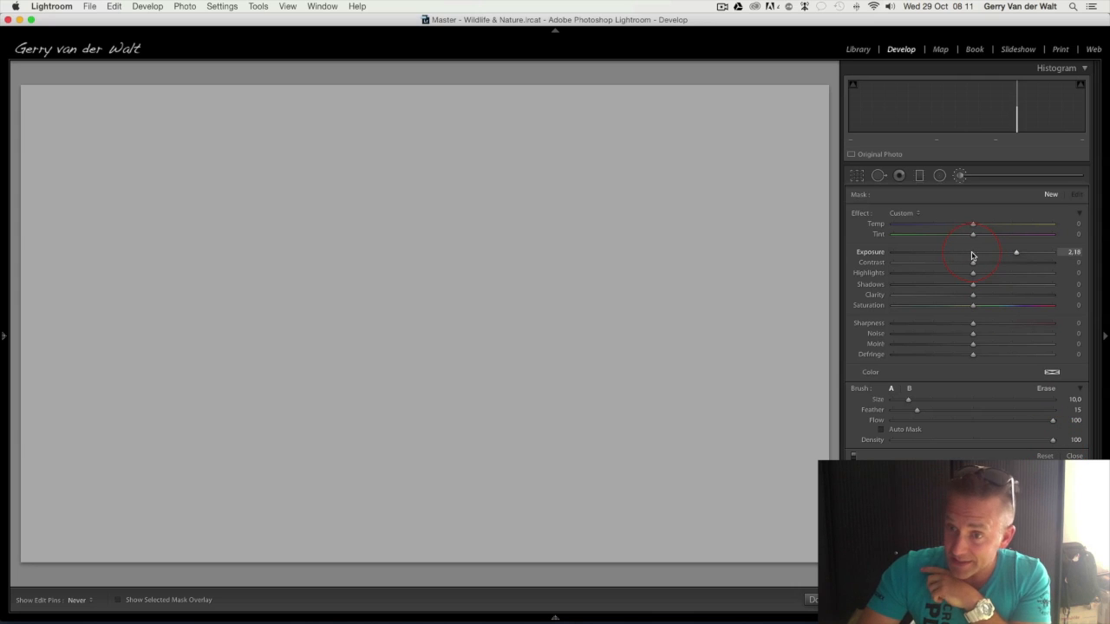
Set Exposure to -4.00 and Feather to 0, and paint a vertical stroke at Flow 100 near the image's left edge
{"action": "left_click_drag", "start_coordinate": [971, 253], "coordinate": [872, 254]}
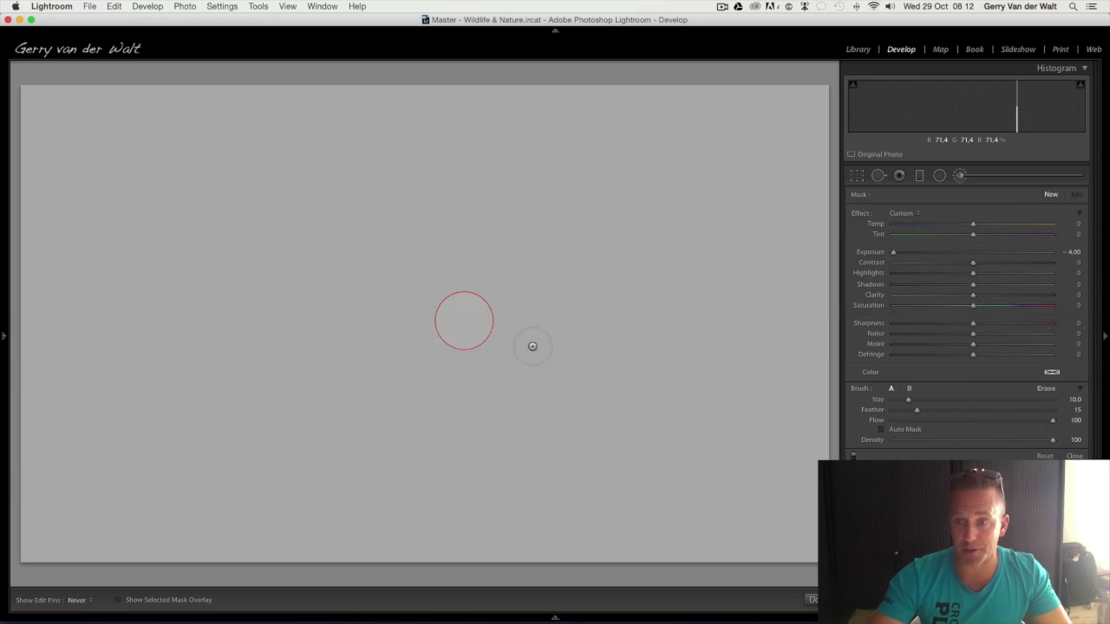
{"action": "left_click_drag", "start_coordinate": [915, 410], "coordinate": [881, 416]}
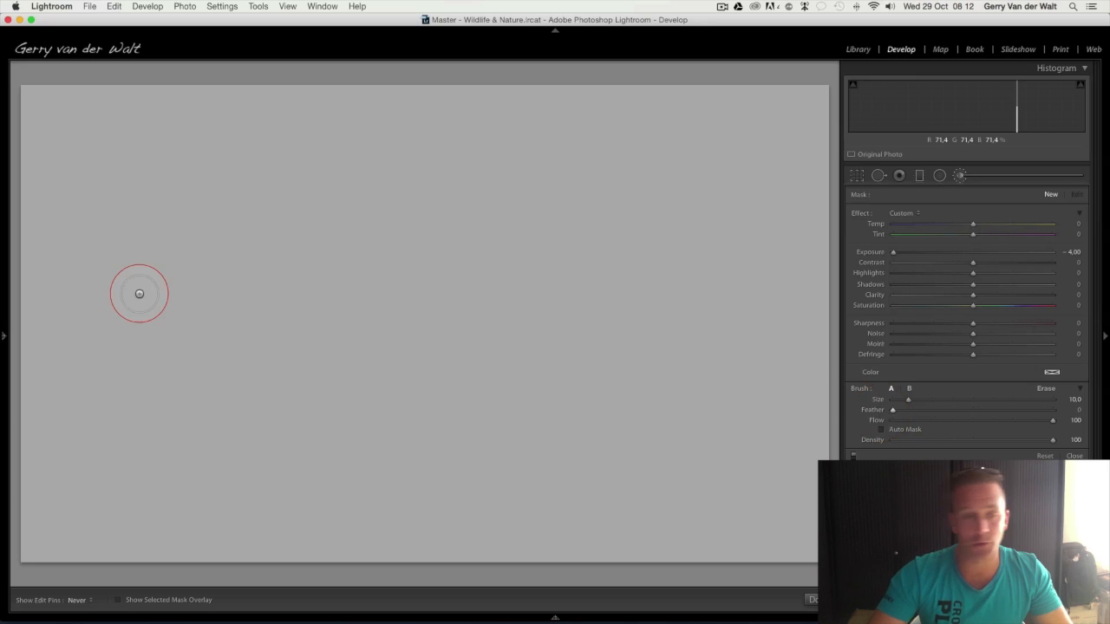
{"action": "left_click_drag", "start_coordinate": [143, 178], "coordinate": [148, 463]}
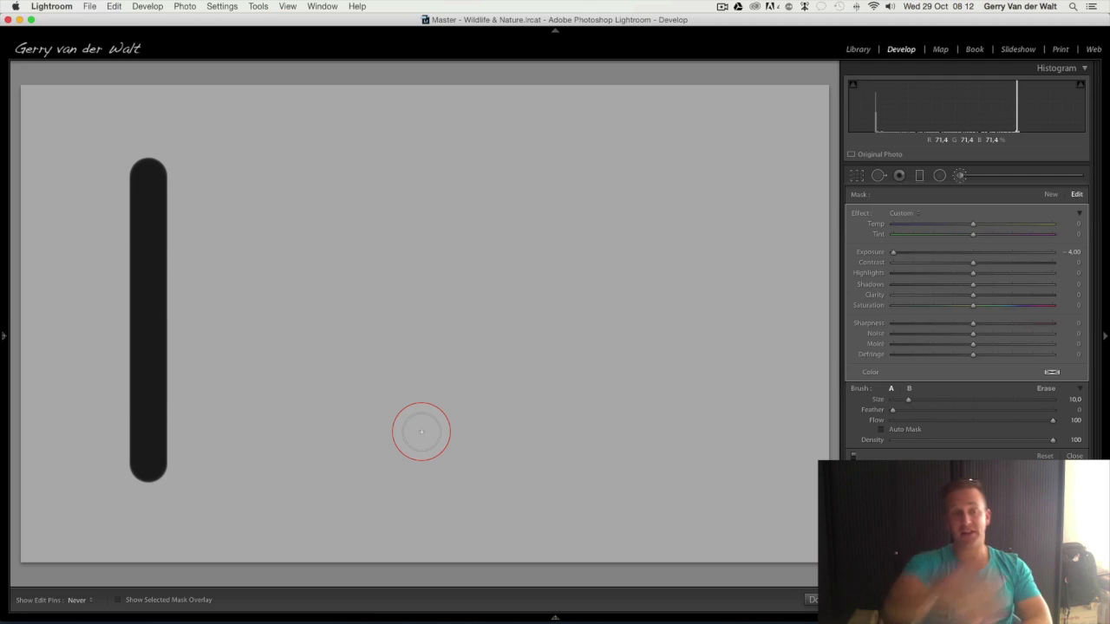
Paint a second vertical stroke at Flow 75 and brush over it repeatedly to build it up to full darkness
{"action": "left_click", "coordinate": [1075, 420]}
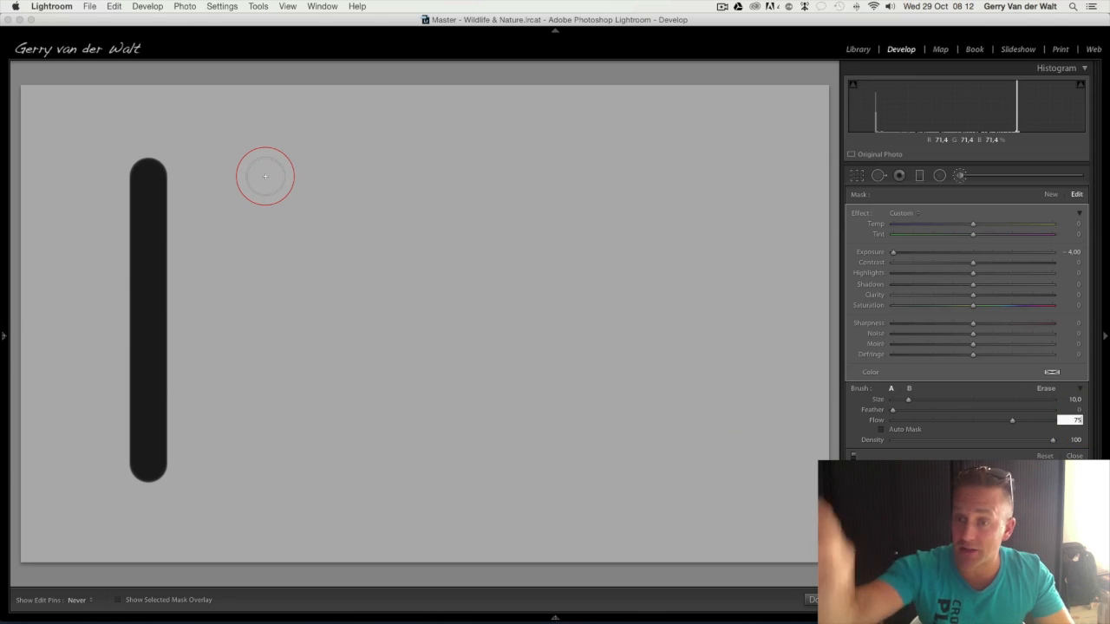
{"action": "key", "text": "Return"}
{"action": "left_click_drag", "start_coordinate": [276, 176], "coordinate": [265, 471]}
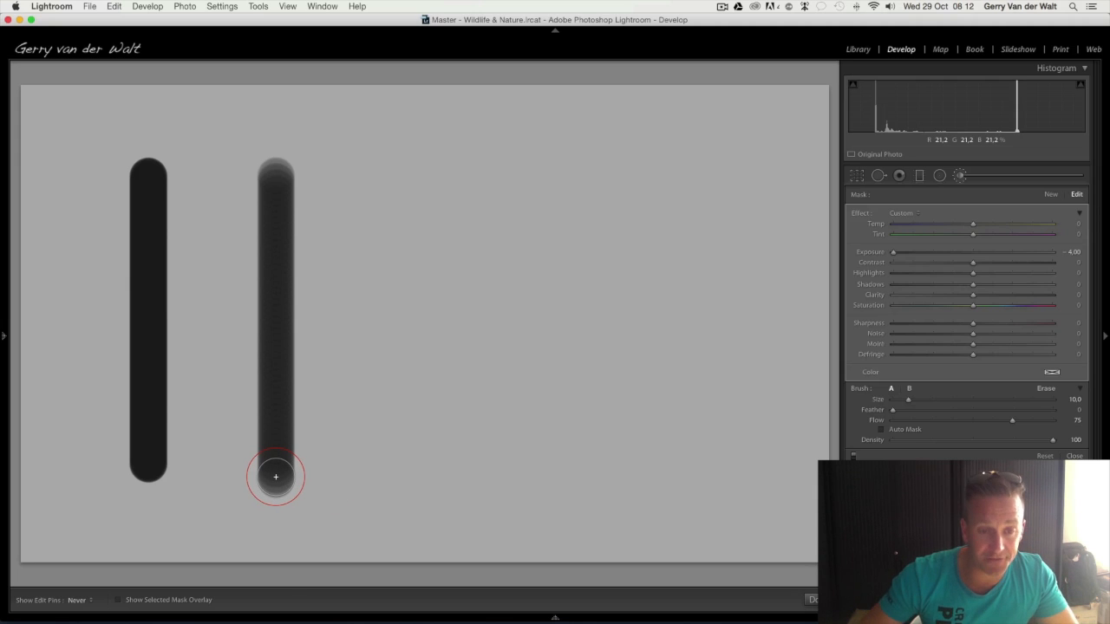
{"action": "left_click_drag", "start_coordinate": [276, 477], "coordinate": [283, 178]}
{"action": "mouse_move", "coordinate": [258, 314]}
{"action": "left_mouse_down"}
{"action": "mouse_move", "coordinate": [262, 345]}
{"action": "mouse_move", "coordinate": [265, 178]}
{"action": "mouse_move", "coordinate": [253, 341]}
{"action": "mouse_move", "coordinate": [264, 346]}
{"action": "mouse_move", "coordinate": [302, 203]}
{"action": "mouse_move", "coordinate": [275, 335]}
{"action": "mouse_move", "coordinate": [294, 224]}
{"action": "left_mouse_up"}
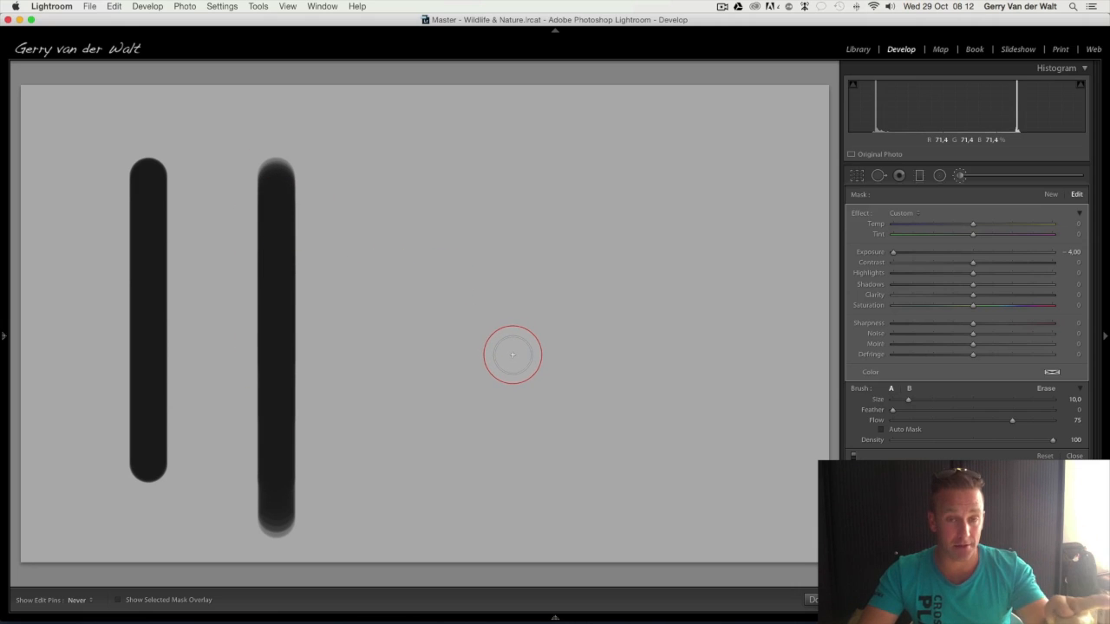
Paint a third vertical stroke at Flow 50 and go over it again to build up the darkening
{"action": "left_click", "coordinate": [1074, 421]}
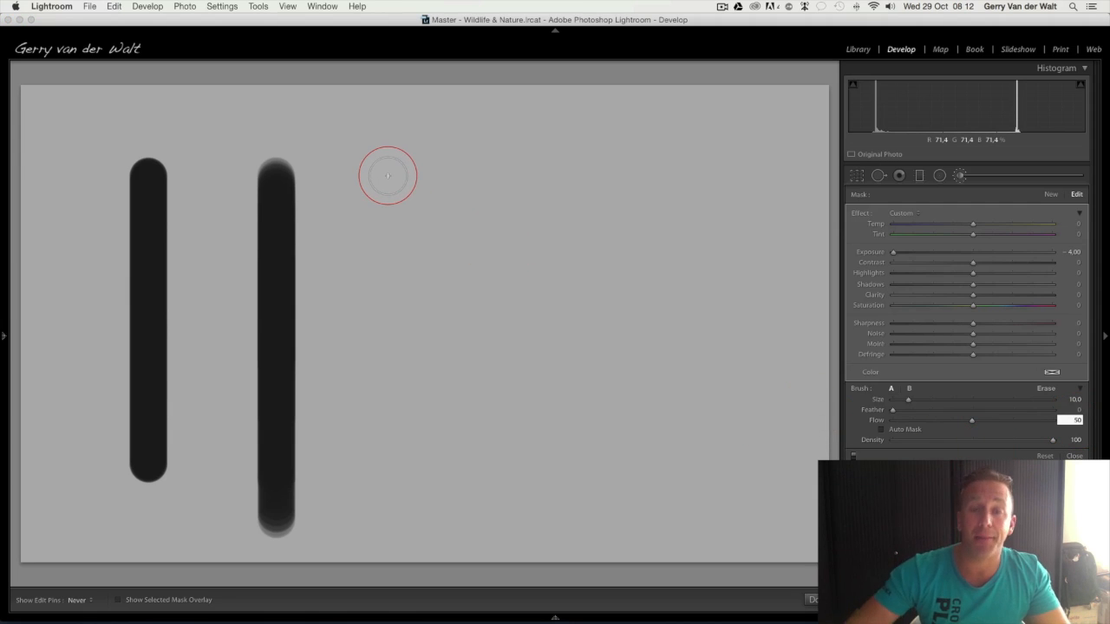
{"action": "left_click_drag", "start_coordinate": [388, 176], "coordinate": [390, 494]}
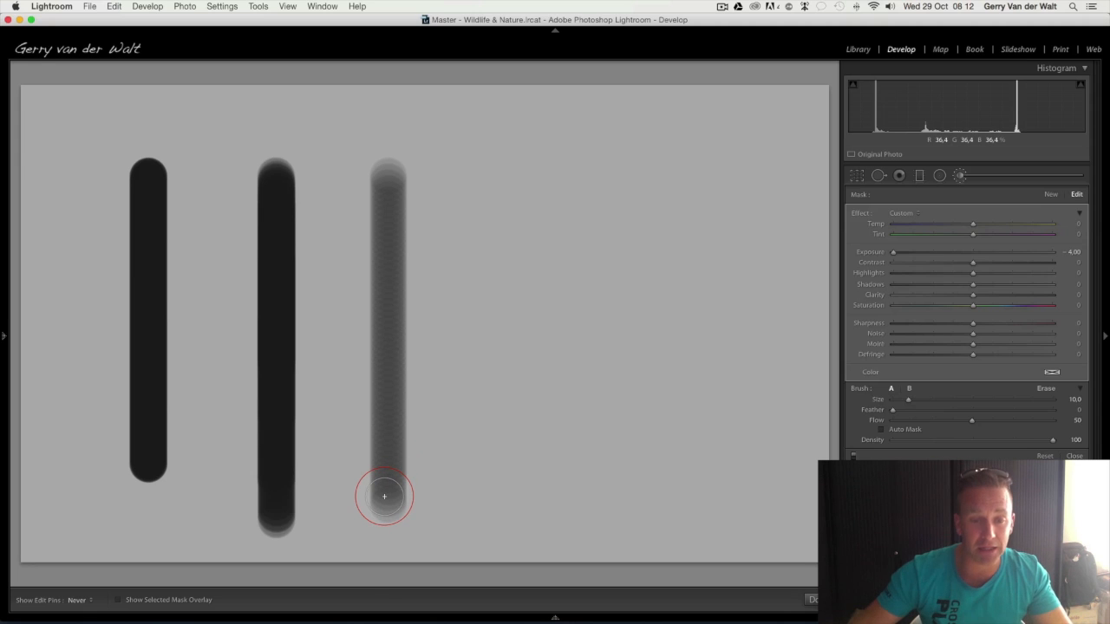
{"action": "mouse_move", "coordinate": [384, 496]}
{"action": "left_mouse_down"}
{"action": "mouse_move", "coordinate": [403, 255]}
{"action": "mouse_move", "coordinate": [391, 352]}
{"action": "mouse_move", "coordinate": [409, 288]}
{"action": "mouse_move", "coordinate": [365, 464]}
{"action": "mouse_move", "coordinate": [387, 266]}
{"action": "mouse_move", "coordinate": [369, 475]}
{"action": "mouse_move", "coordinate": [364, 309]}
{"action": "mouse_move", "coordinate": [375, 262]}
{"action": "mouse_move", "coordinate": [375, 301]}
{"action": "mouse_move", "coordinate": [377, 247]}
{"action": "mouse_move", "coordinate": [372, 364]}
{"action": "left_mouse_up"}
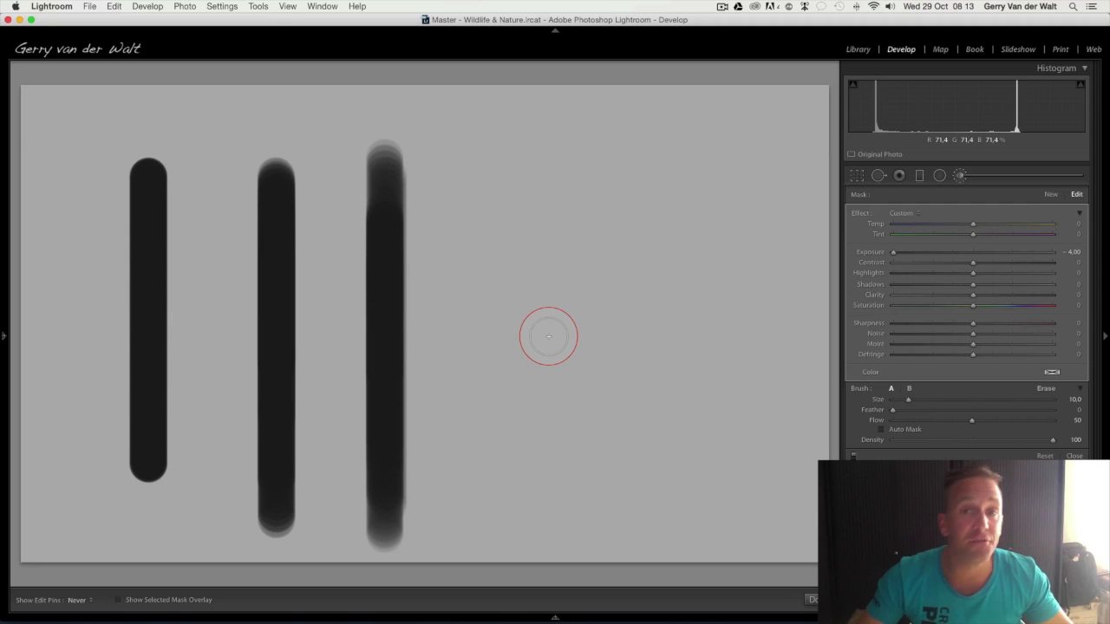
Paint a fourth vertical stroke at Flow 25 and rework its middle and lower part to build up the darkening
{"action": "left_click", "coordinate": [1076, 421]}
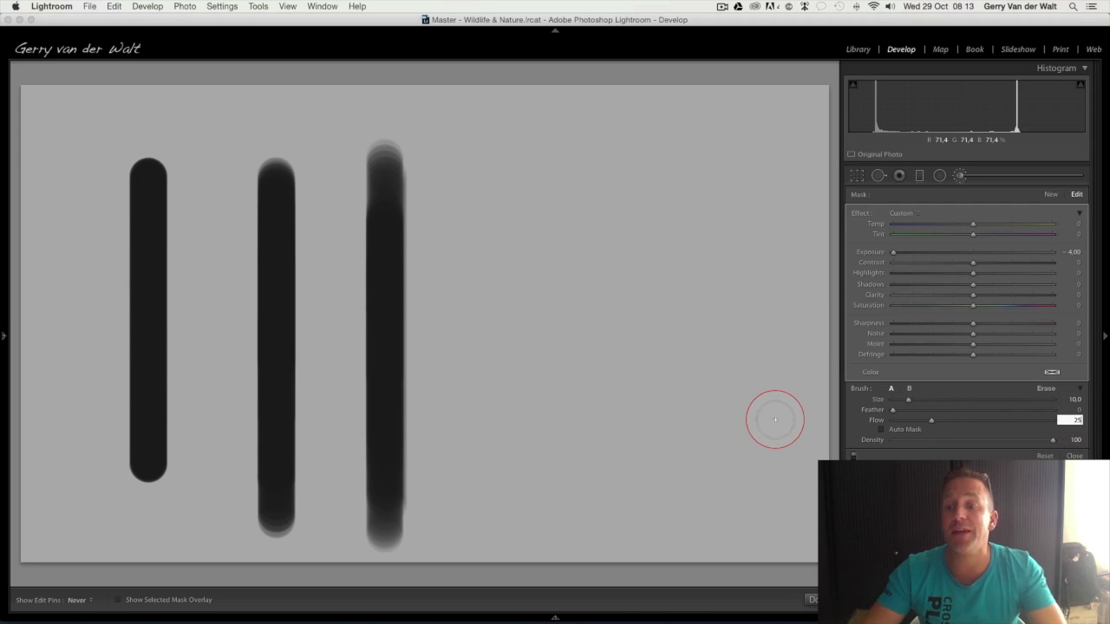
{"action": "left_click_drag", "start_coordinate": [485, 163], "coordinate": [468, 488]}
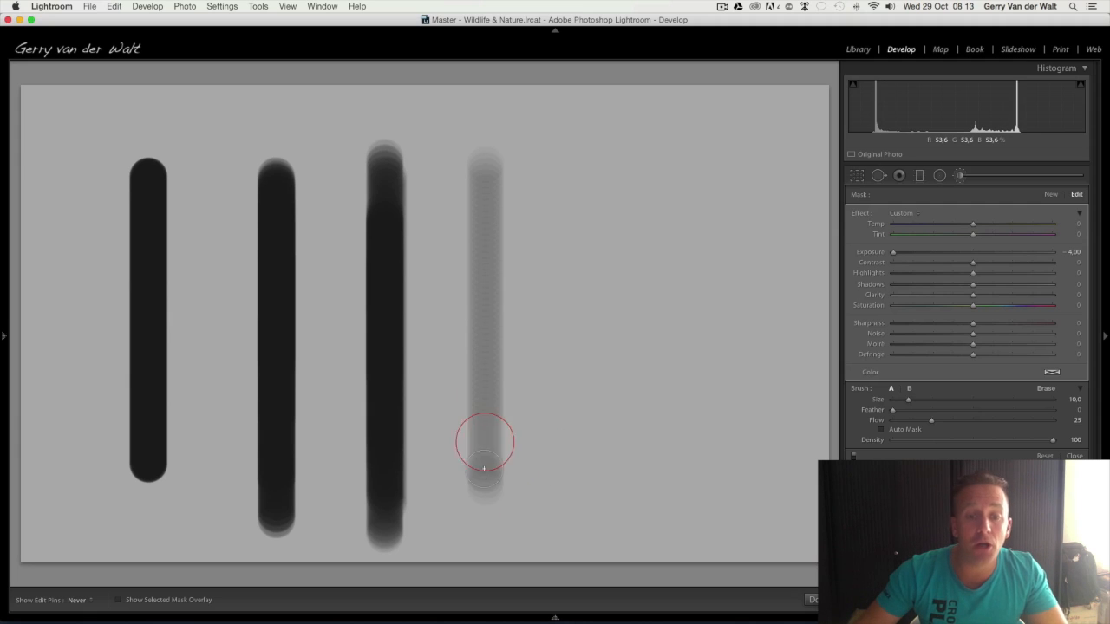
{"action": "mouse_move", "coordinate": [483, 439]}
{"action": "left_mouse_down"}
{"action": "mouse_move", "coordinate": [492, 301]}
{"action": "mouse_move", "coordinate": [475, 396]}
{"action": "mouse_move", "coordinate": [490, 377]}
{"action": "mouse_move", "coordinate": [497, 319]}
{"action": "mouse_move", "coordinate": [475, 343]}
{"action": "mouse_move", "coordinate": [486, 312]}
{"action": "left_mouse_up"}
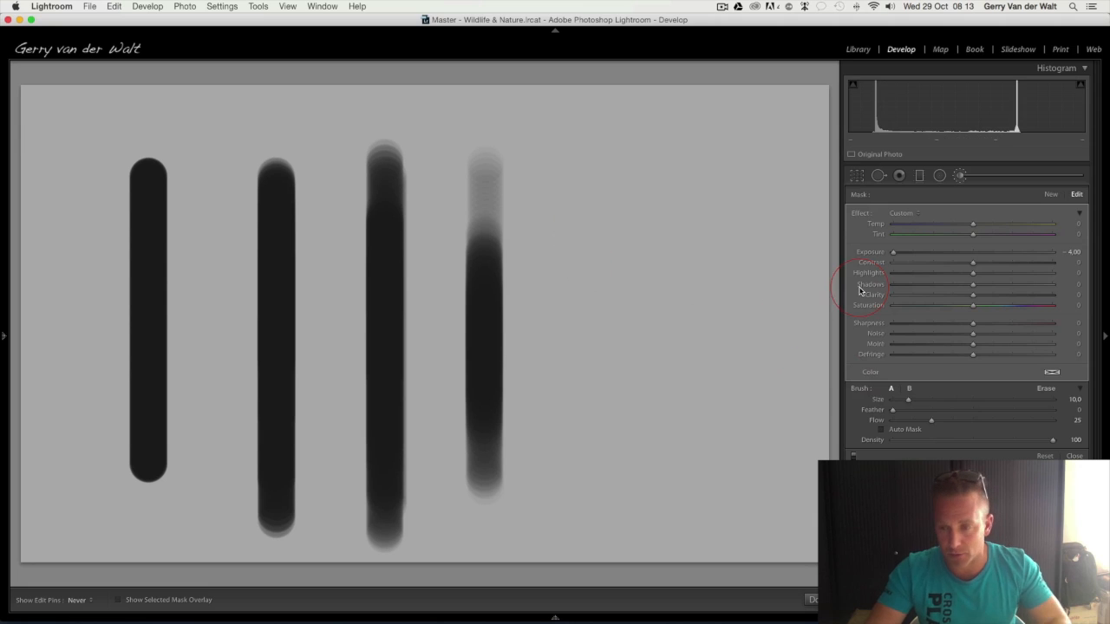
Limit the brush to Density 60 and paint a fifth vertical stroke beside the others at Flow 25
{"action": "left_click", "coordinate": [1066, 441]}
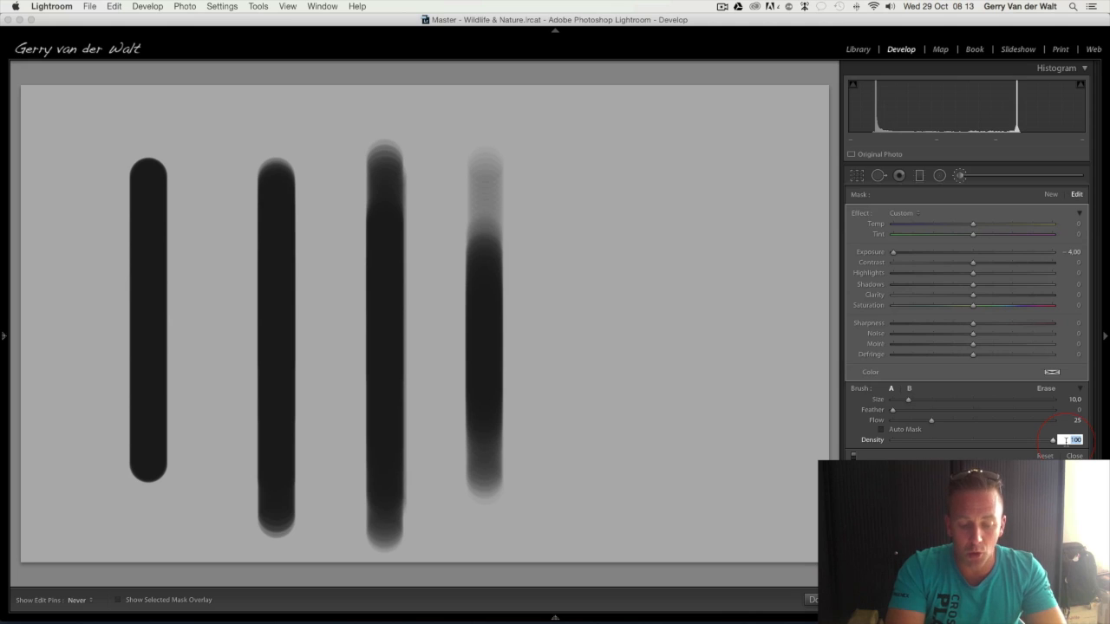
{"action": "type", "text": "60"}
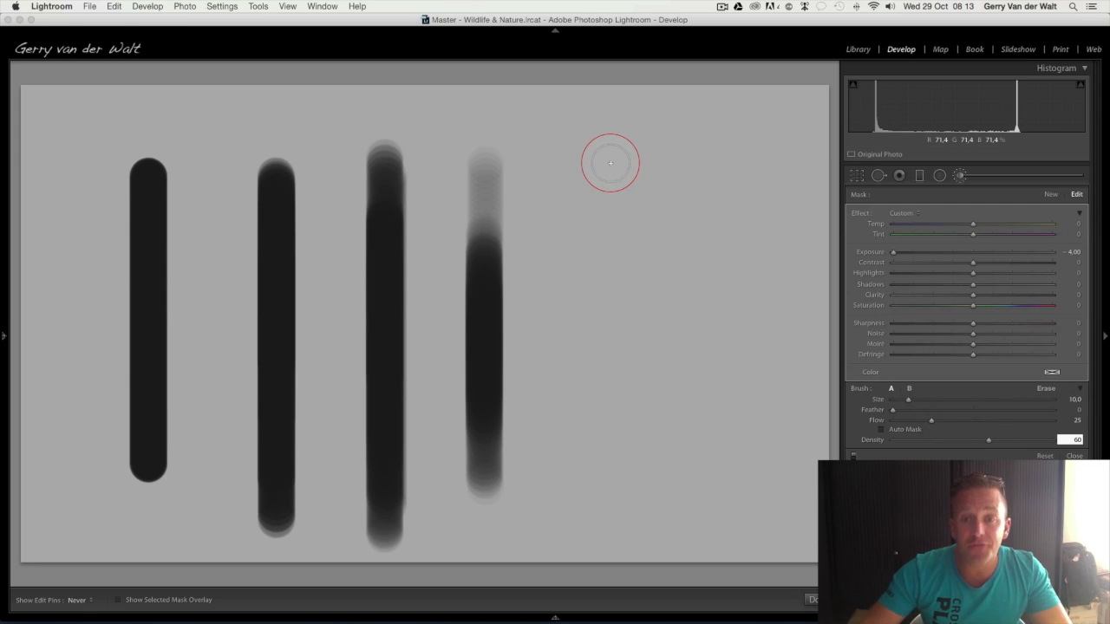
{"action": "mouse_move", "coordinate": [609, 163]}
{"action": "left_mouse_down"}
{"action": "mouse_move", "coordinate": [588, 500]}
{"action": "mouse_move", "coordinate": [614, 476]}
{"action": "mouse_move", "coordinate": [605, 481]}
{"action": "mouse_move", "coordinate": [598, 424]}
{"action": "mouse_move", "coordinate": [599, 248]}
{"action": "mouse_move", "coordinate": [610, 383]}
{"action": "mouse_move", "coordinate": [612, 280]}
{"action": "mouse_move", "coordinate": [611, 371]}
{"action": "left_mouse_up"}
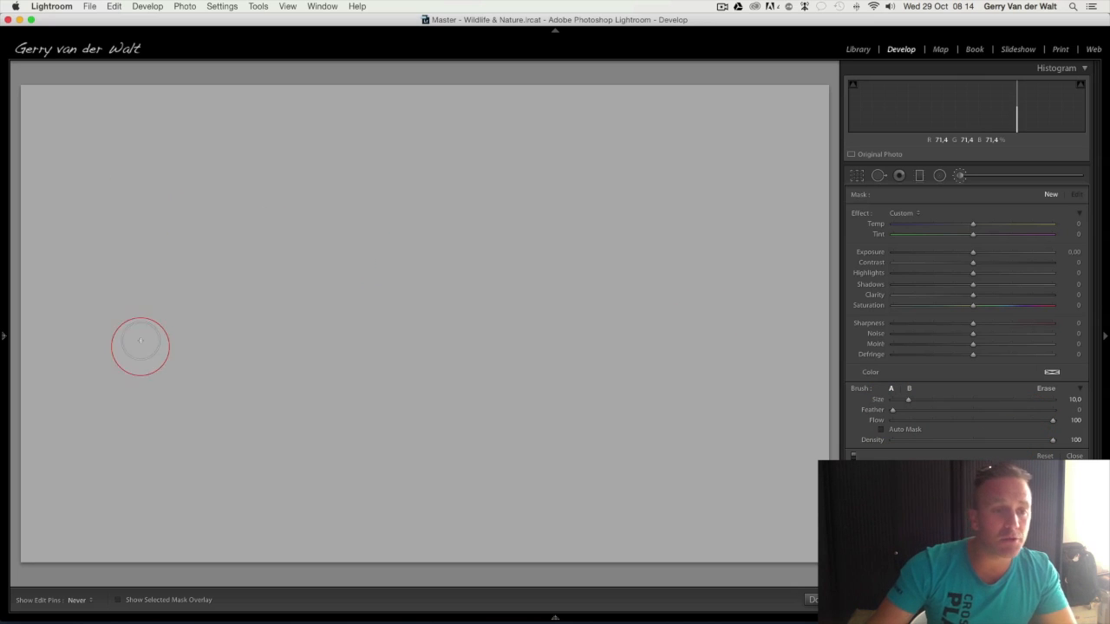
Set the brush's Exposure to -4.00 and reset the trial strokes painted on the canvas
{"action": "left_click_drag", "start_coordinate": [141, 344], "coordinate": [781, 436]}
{"action": "left_click_drag", "start_coordinate": [973, 252], "coordinate": [893, 252]}
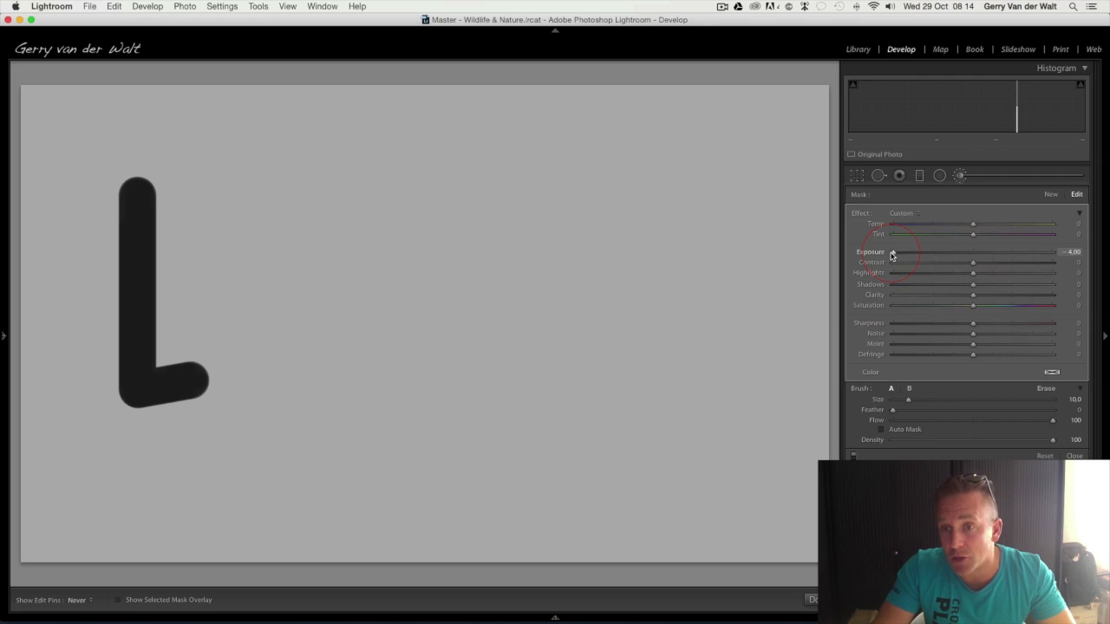
{"action": "key", "text": "super+z"}
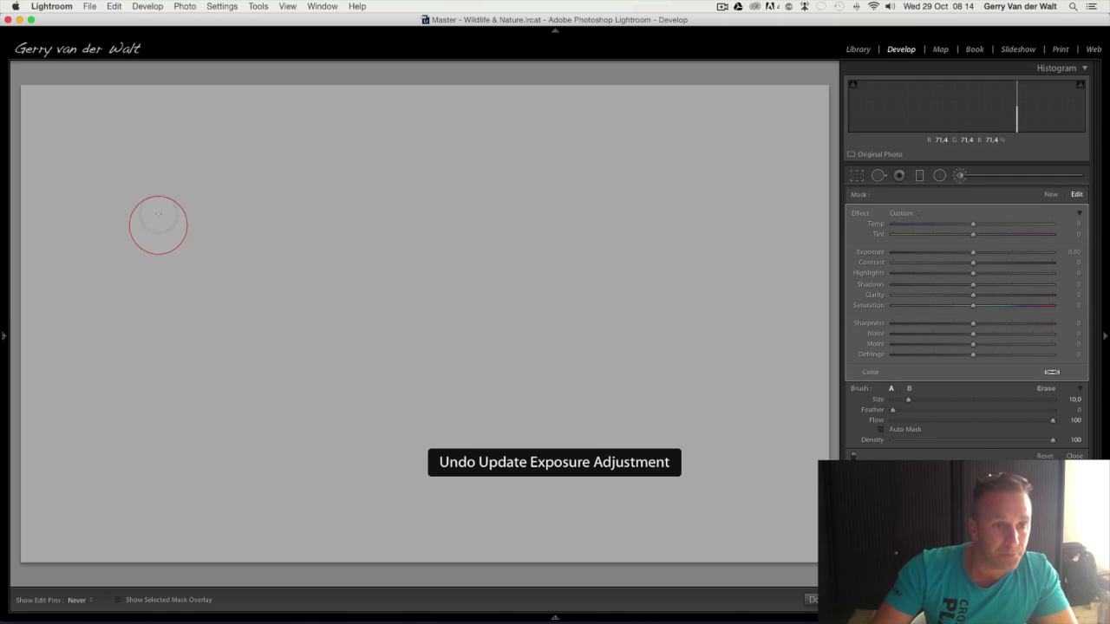
{"action": "left_click_drag", "start_coordinate": [964, 253], "coordinate": [893, 251]}
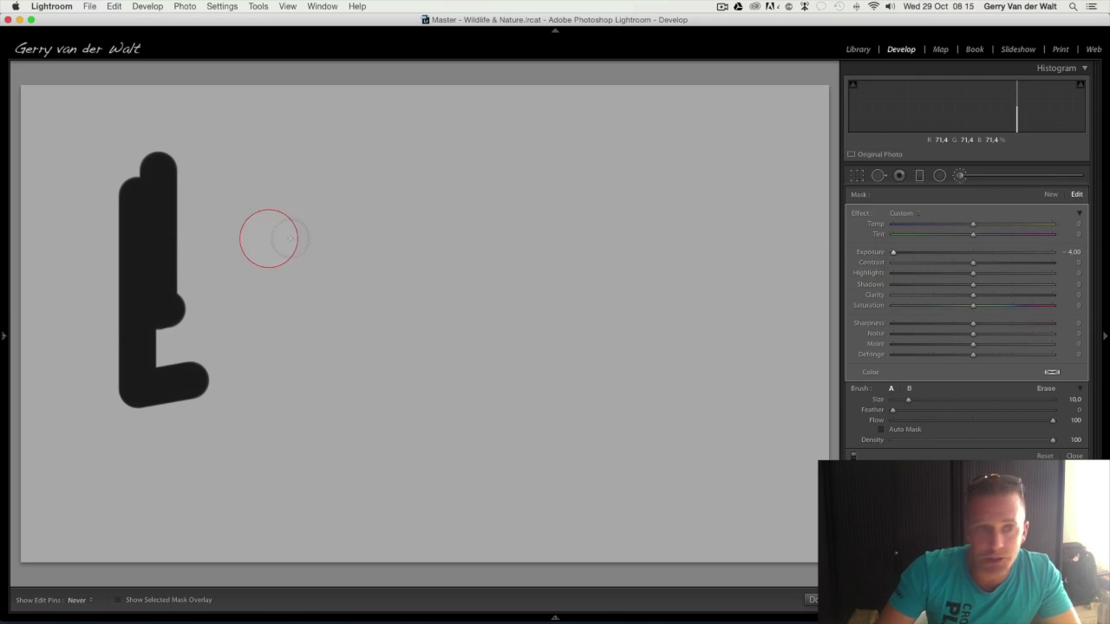
{"action": "left_click", "coordinate": [1041, 457]}
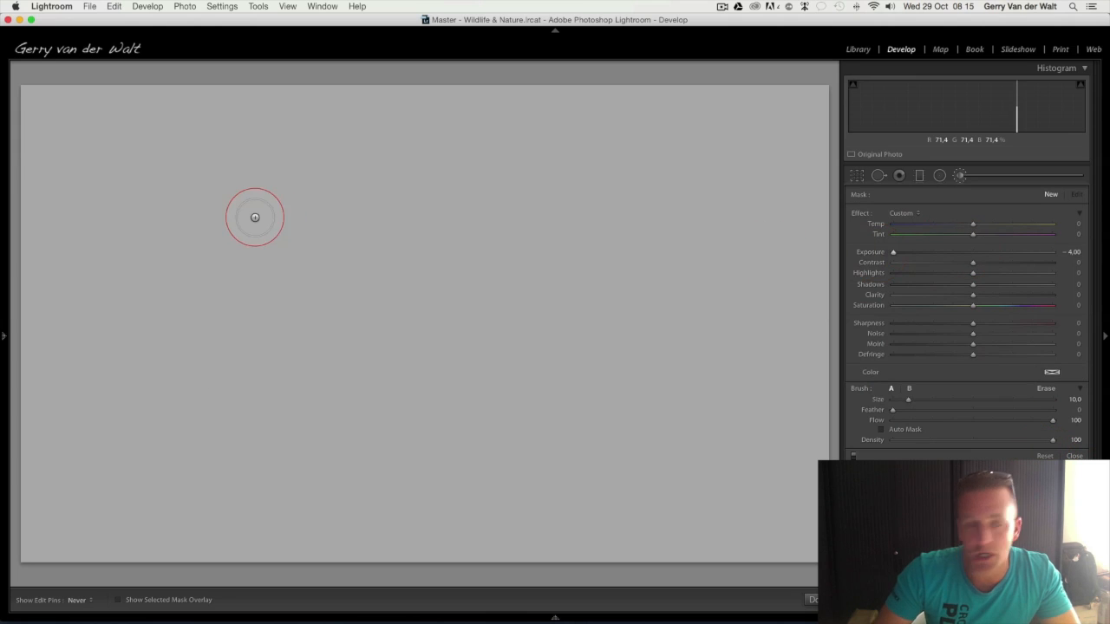
Paint a hard-edged vertical stroke at Feather 0, and a second one beside it at Feather 25
{"action": "left_click_drag", "start_coordinate": [99, 166], "coordinate": [103, 505]}
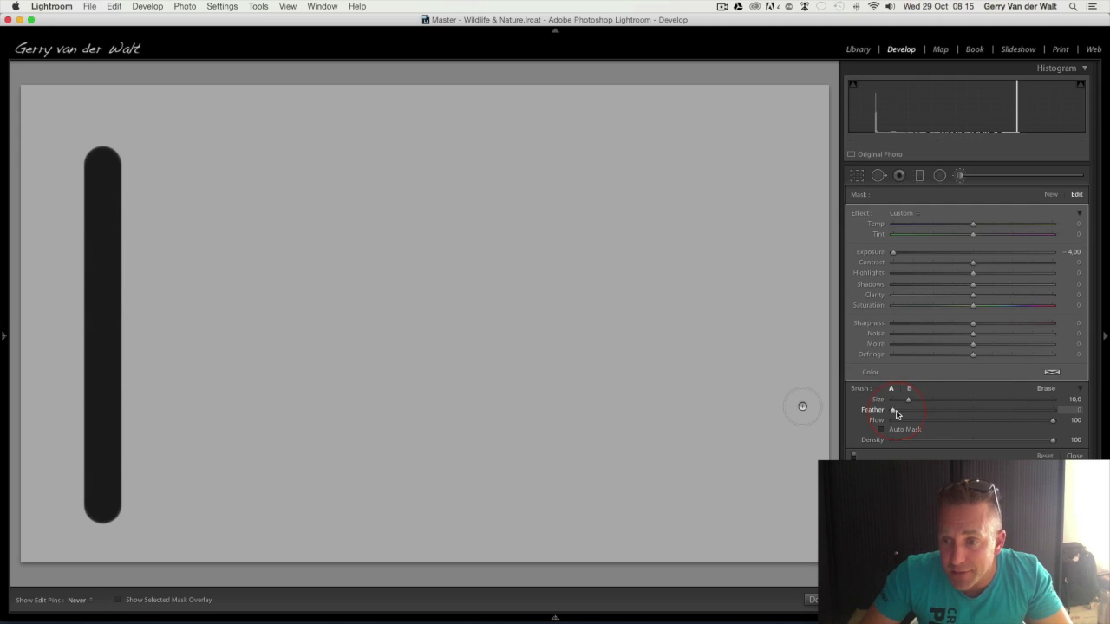
{"action": "left_click_drag", "start_coordinate": [897, 415], "coordinate": [933, 414]}
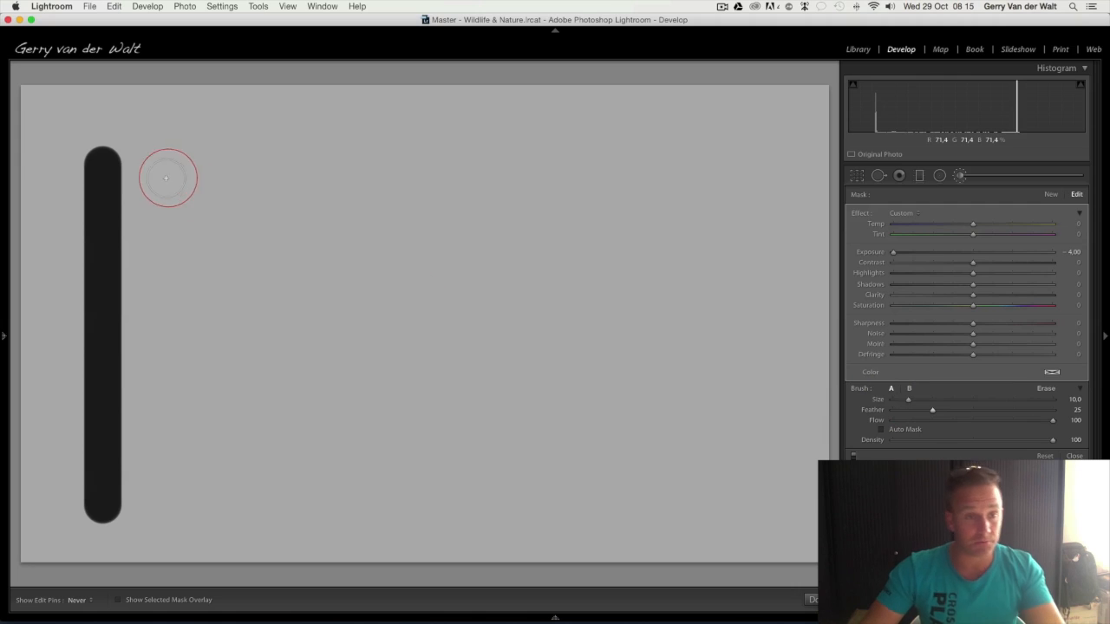
{"action": "left_click_drag", "start_coordinate": [230, 164], "coordinate": [225, 497]}
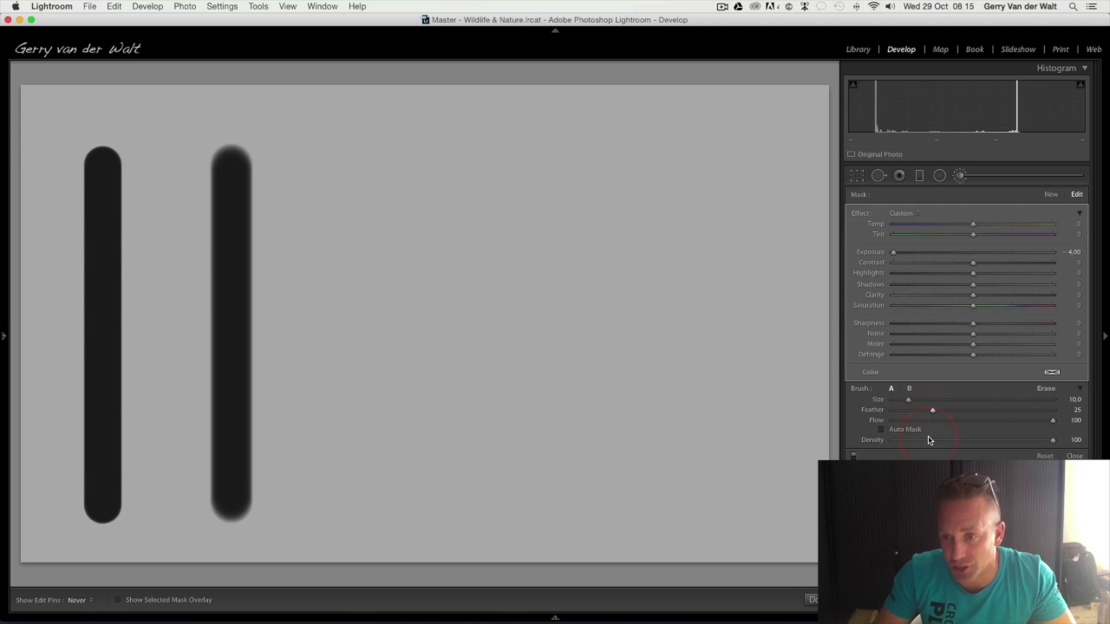
Paint a third vertical stroke at Feather 56 and a fourth one at Feather 100 to compare the edge softness
{"action": "left_click_drag", "start_coordinate": [932, 412], "coordinate": [954, 418]}
{"action": "left_click_drag", "start_coordinate": [372, 161], "coordinate": [372, 508]}
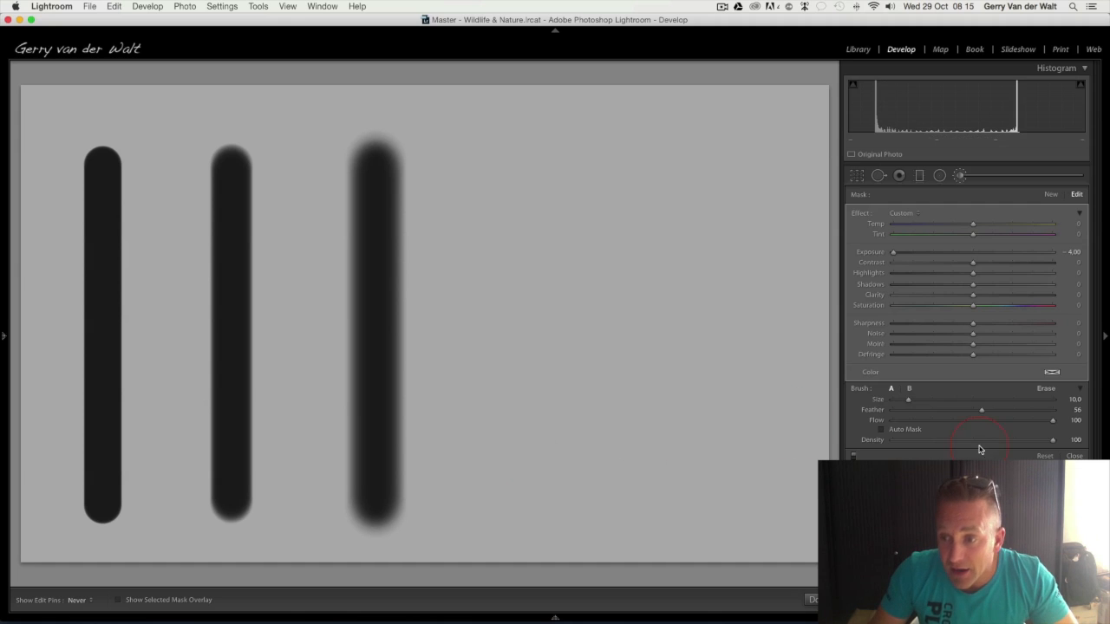
{"action": "left_click_drag", "start_coordinate": [982, 409], "coordinate": [1067, 409]}
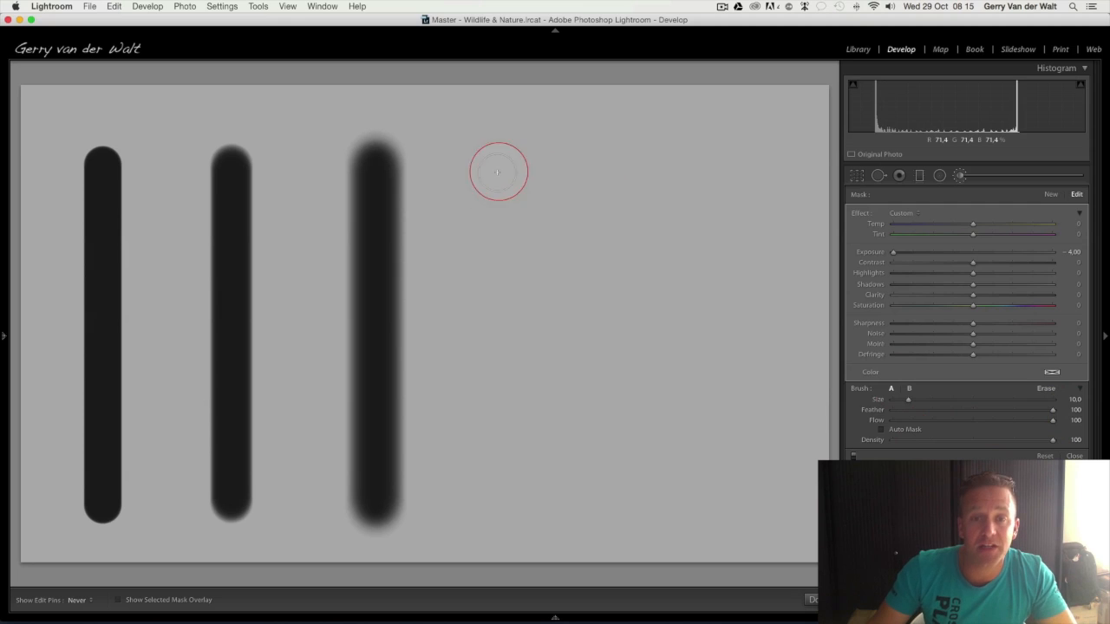
{"action": "left_click", "coordinate": [538, 171]}
{"action": "mouse_move", "coordinate": [538, 179]}
{"action": "left_mouse_down"}
{"action": "mouse_move", "coordinate": [544, 276]}
{"action": "mouse_move", "coordinate": [538, 507]}
{"action": "left_mouse_up"}
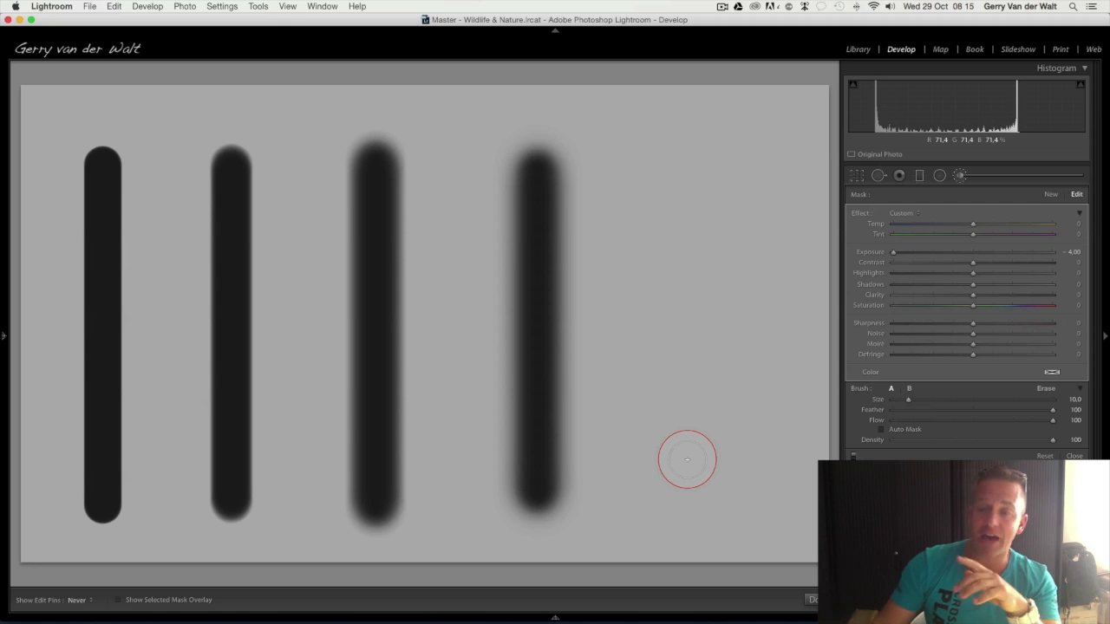
Activate the Adjustment Brush on the elephant photo, reset all effect sliders to zero and set Feather to 26
{"action": "left_click", "coordinate": [925, 412]}
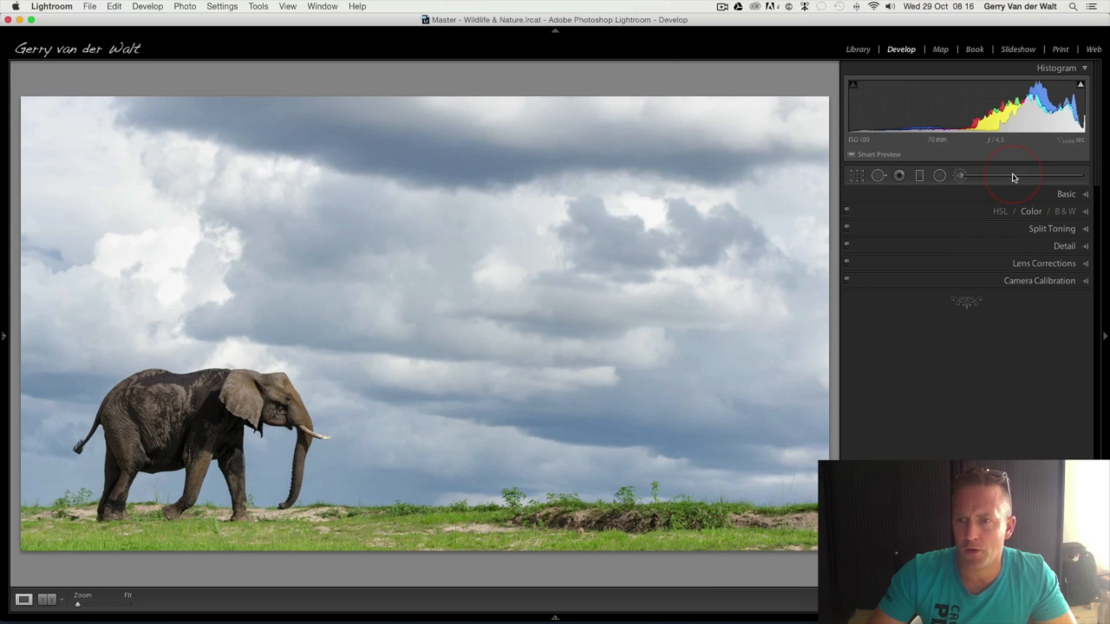
{"action": "key", "text": "k"}
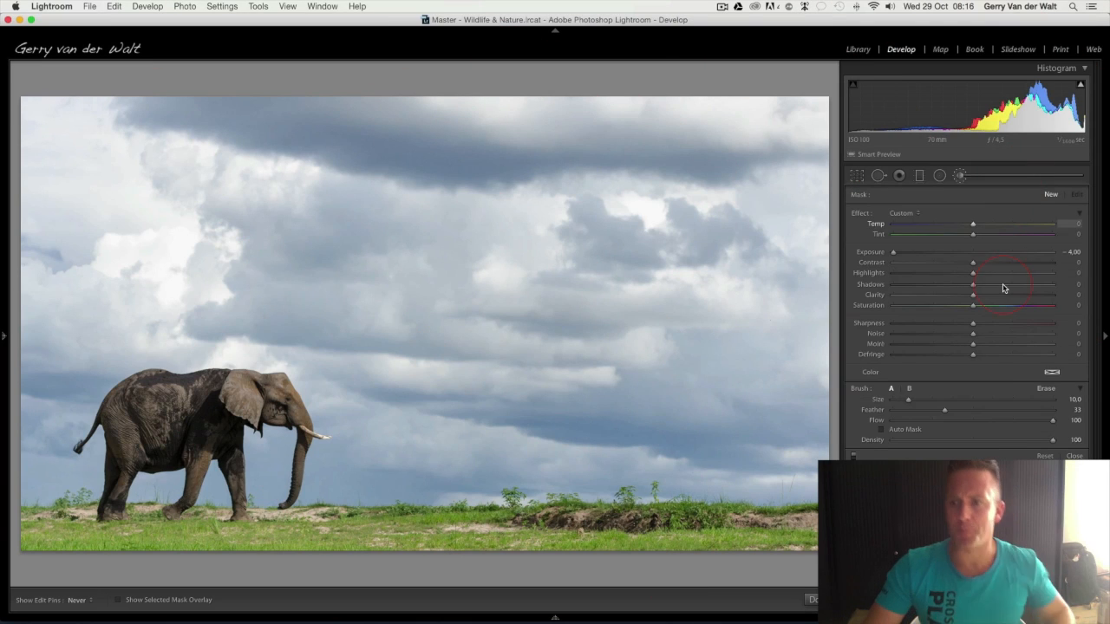
{"action": "double_click", "coordinate": [862, 217]}
{"action": "left_click_drag", "start_coordinate": [945, 413], "coordinate": [908, 413]}
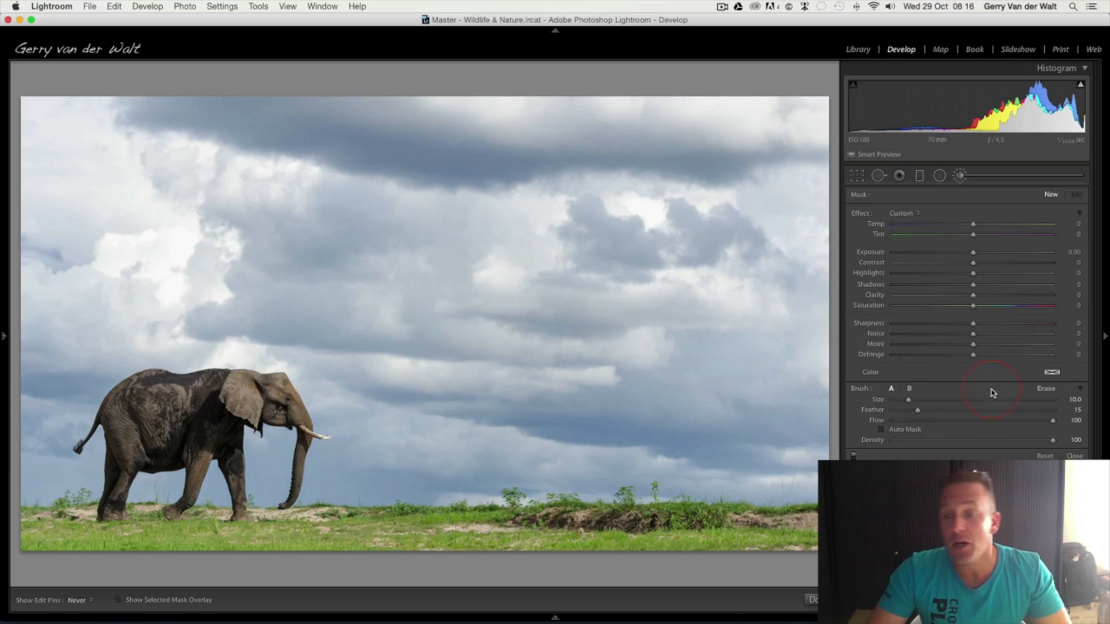
{"action": "left_click_drag", "start_coordinate": [916, 413], "coordinate": [919, 414]}
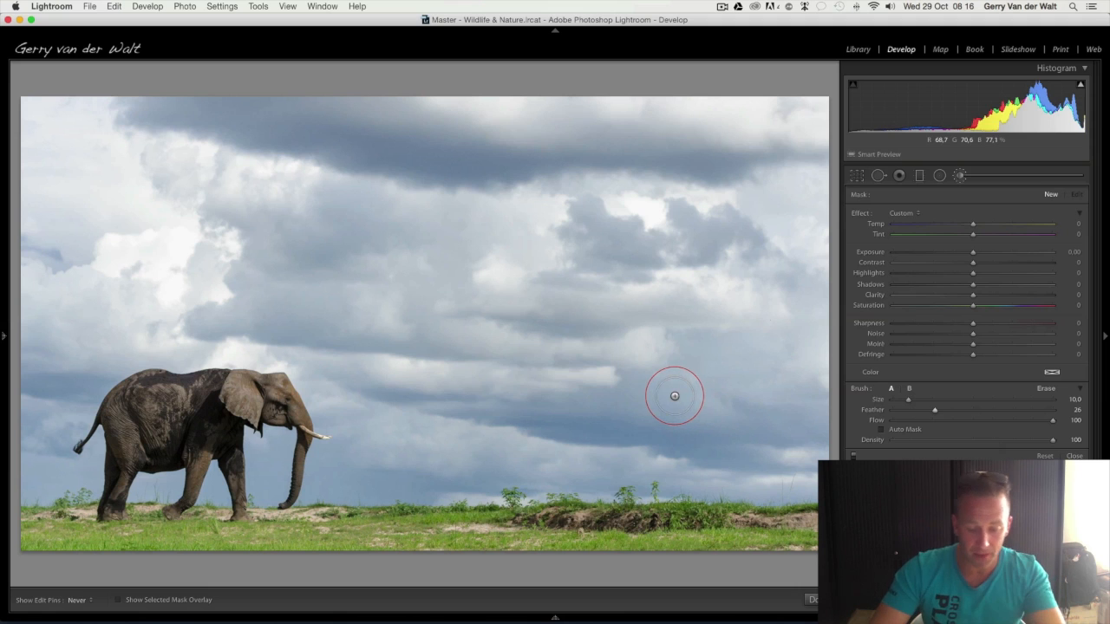
Turn on Auto Mask and the selected mask overlay, and paint a trial patch on the clouds
{"action": "key", "text": "a"}
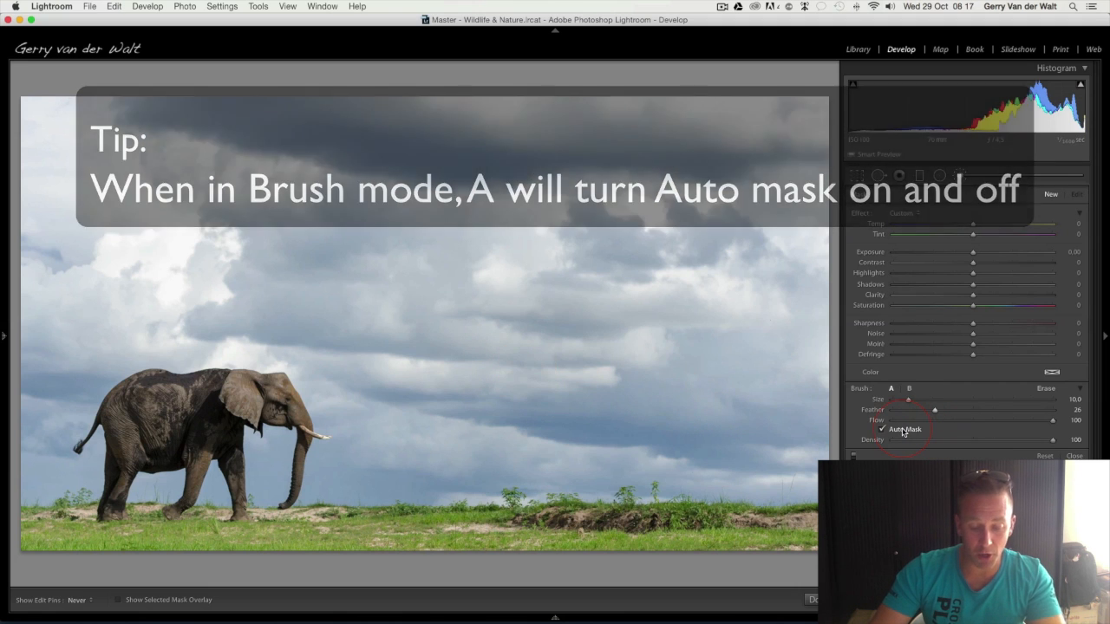
{"action": "key", "text": "o"}
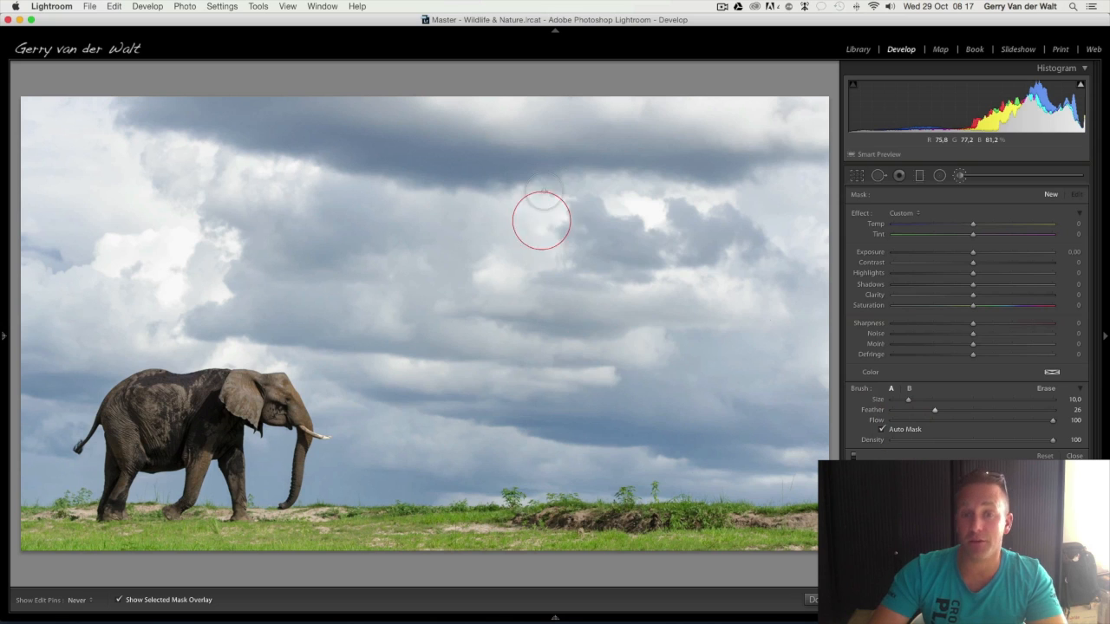
{"action": "left_click", "coordinate": [548, 185]}
{"action": "left_click_drag", "start_coordinate": [635, 226], "coordinate": [590, 215]}
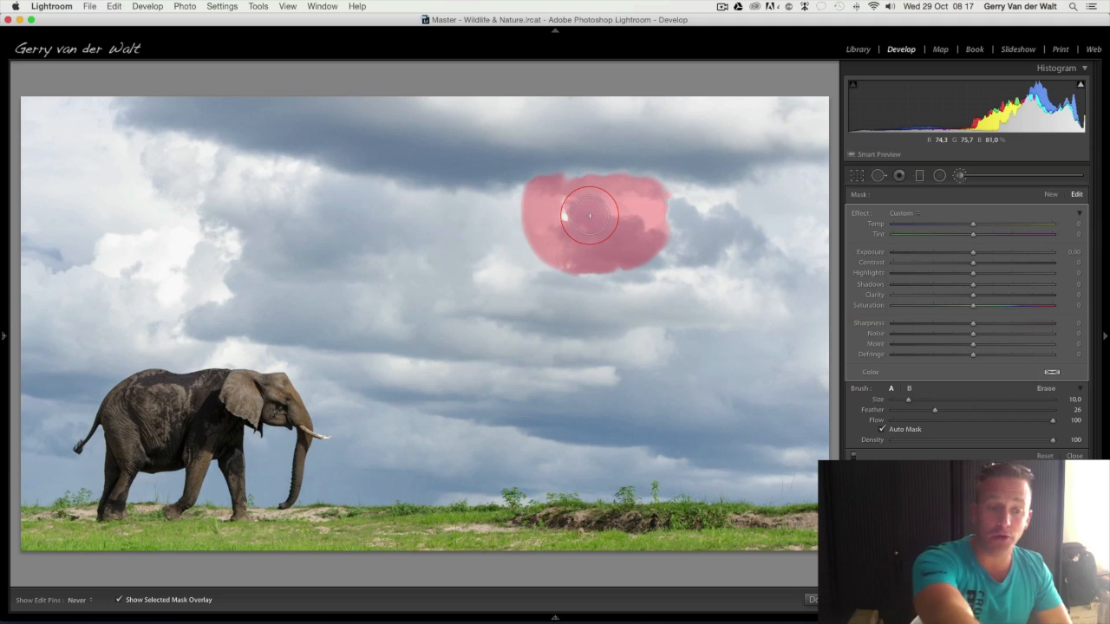
Toggle the mask overlay off and back on, and reset the trial patch painted on the clouds
{"action": "left_click", "coordinate": [120, 600]}
{"action": "key", "text": "o"}
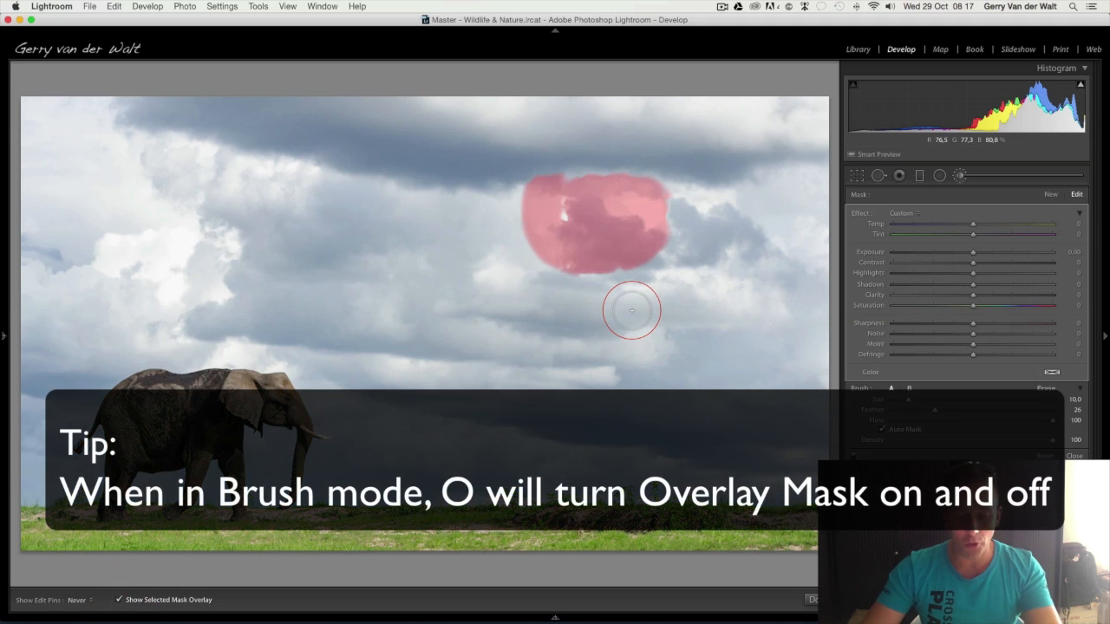
{"action": "key", "text": "o"}
{"action": "key", "text": "o"}
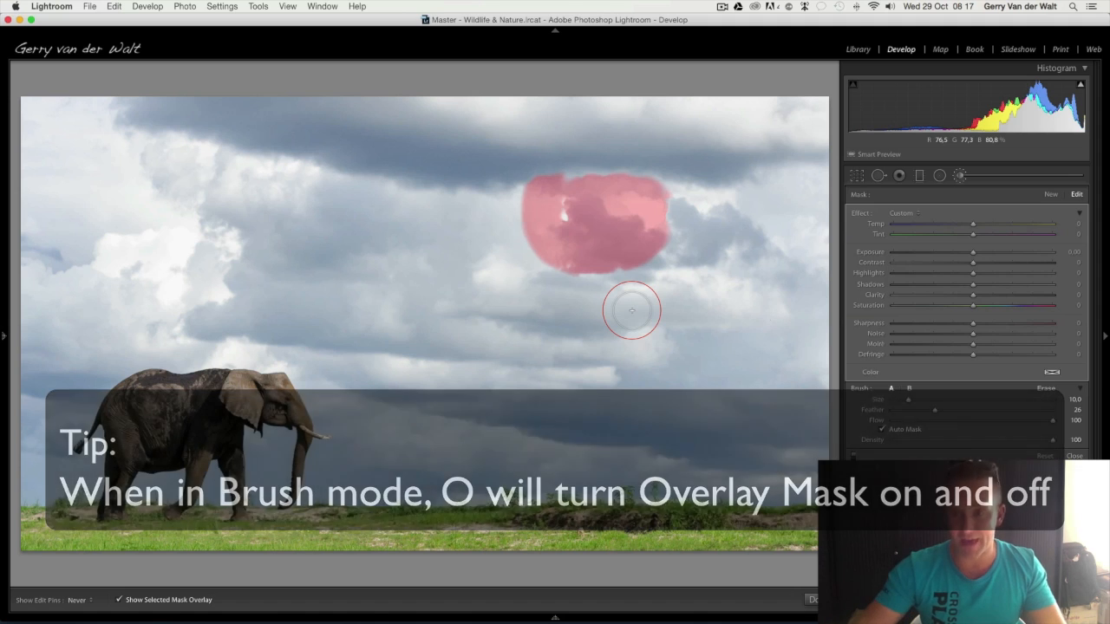
{"action": "left_click", "coordinate": [1045, 456]}
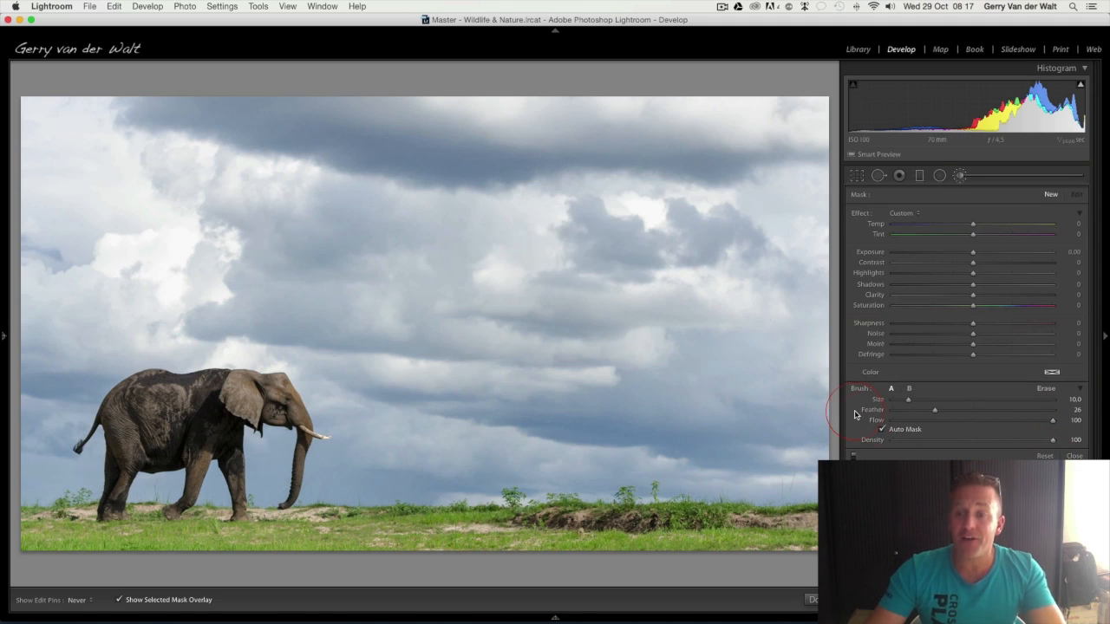
Enlarge the brush to size 19 and paint an Auto Mask selection over the elephant's body, head and upper legs
{"action": "scroll", "coordinate": [318, 357], "scroll_direction": "up", "scroll_amount": 5}
{"action": "scroll", "coordinate": [318, 357], "scroll_direction": "down", "scroll_amount": 1}
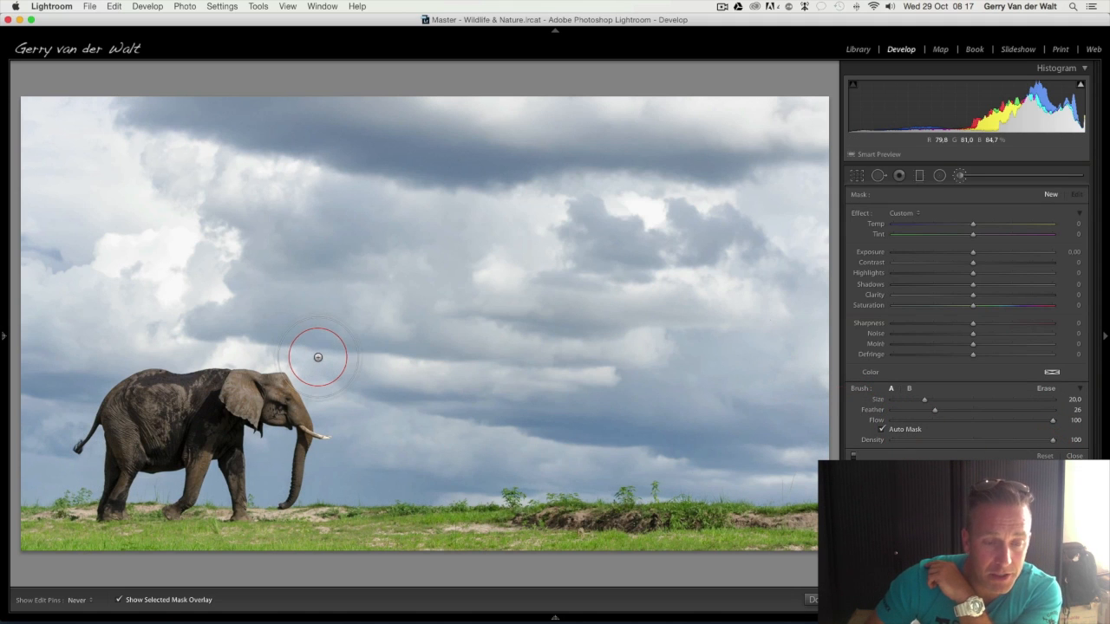
{"action": "mouse_move", "coordinate": [270, 399]}
{"action": "left_mouse_down"}
{"action": "mouse_move", "coordinate": [130, 410]}
{"action": "mouse_move", "coordinate": [173, 430]}
{"action": "left_mouse_up"}
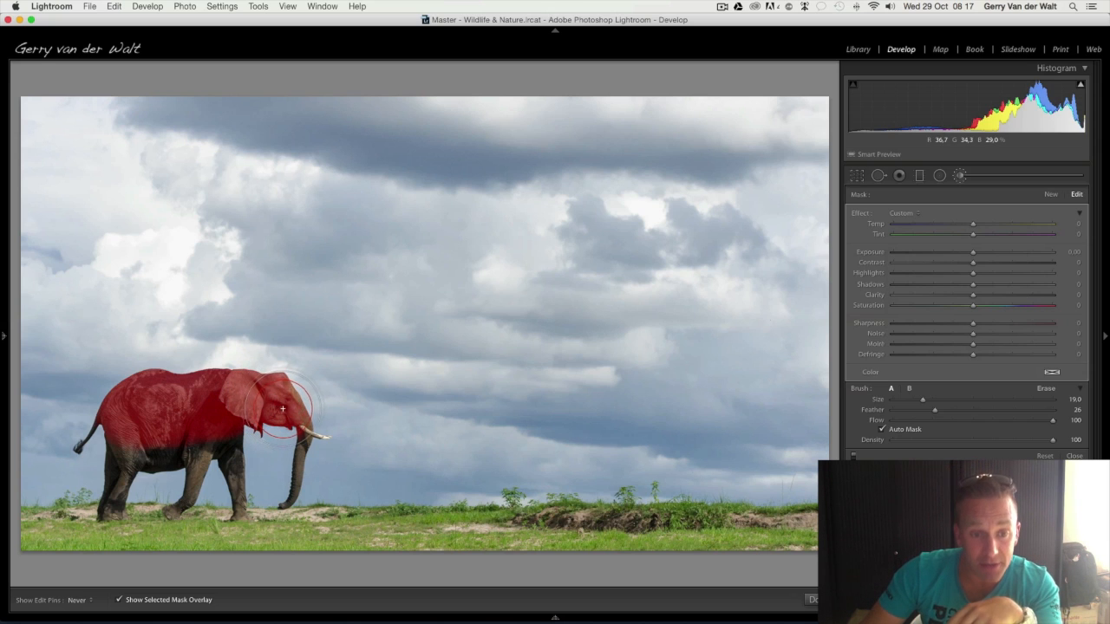
{"action": "mouse_move", "coordinate": [282, 409]}
{"action": "left_mouse_down"}
{"action": "mouse_move", "coordinate": [249, 399]}
{"action": "mouse_move", "coordinate": [225, 408]}
{"action": "mouse_move", "coordinate": [222, 443]}
{"action": "mouse_move", "coordinate": [137, 451]}
{"action": "left_mouse_up"}
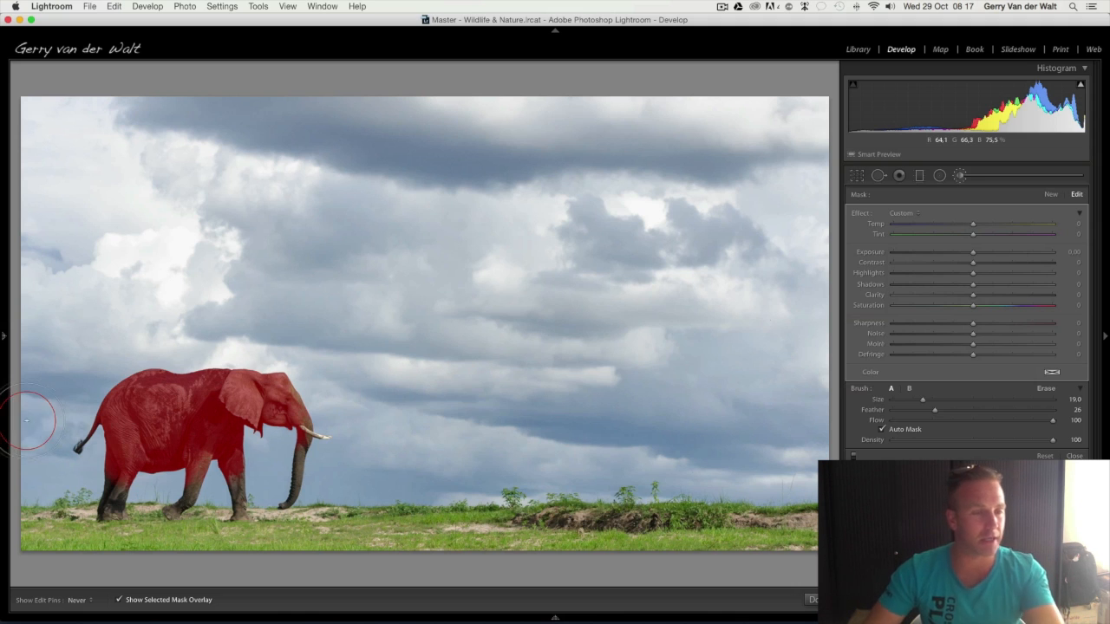
Examine at 3:1 magnification how closely the mask follows the edges of the elephant's head, ear and trunk
{"action": "mouse_move", "coordinate": [2, 339]}
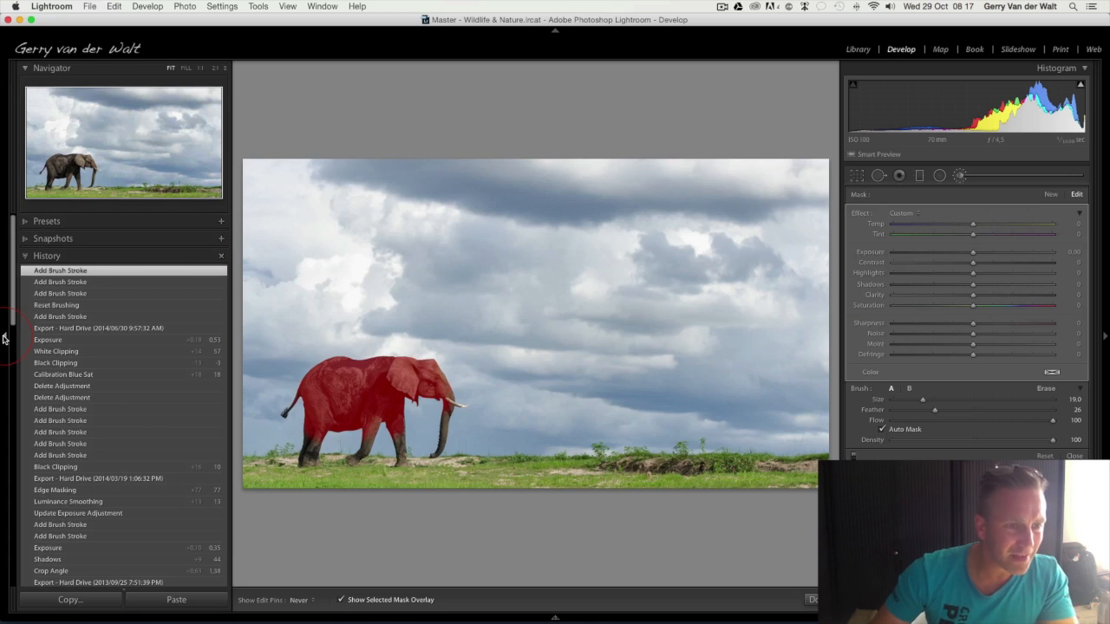
{"action": "left_click", "coordinate": [3, 338]}
{"action": "mouse_move", "coordinate": [5, 286]}
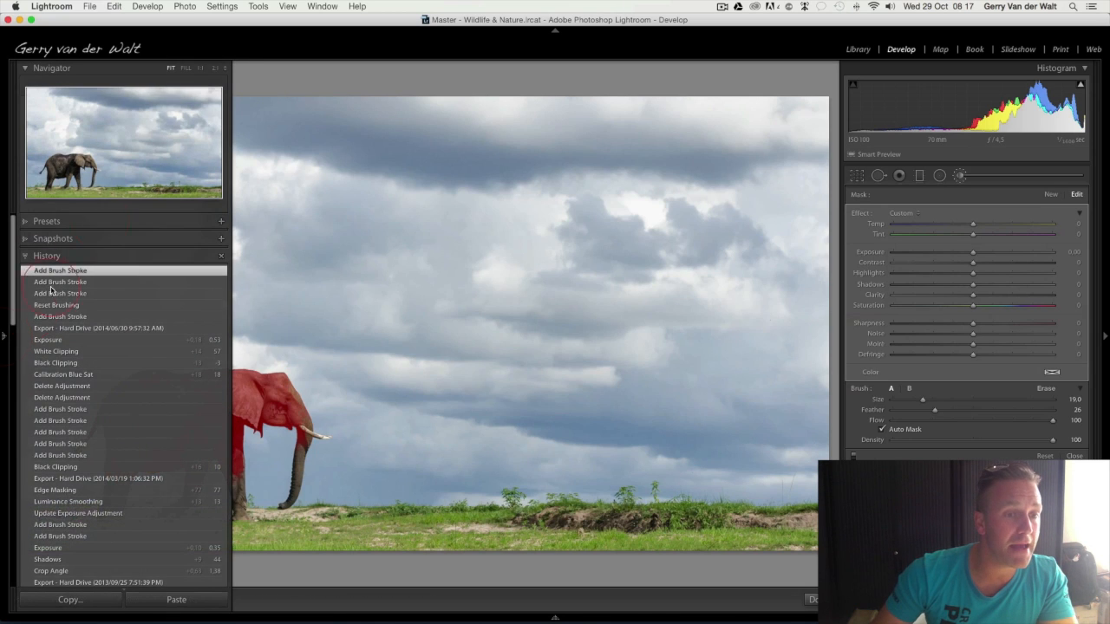
{"action": "left_click", "coordinate": [216, 68]}
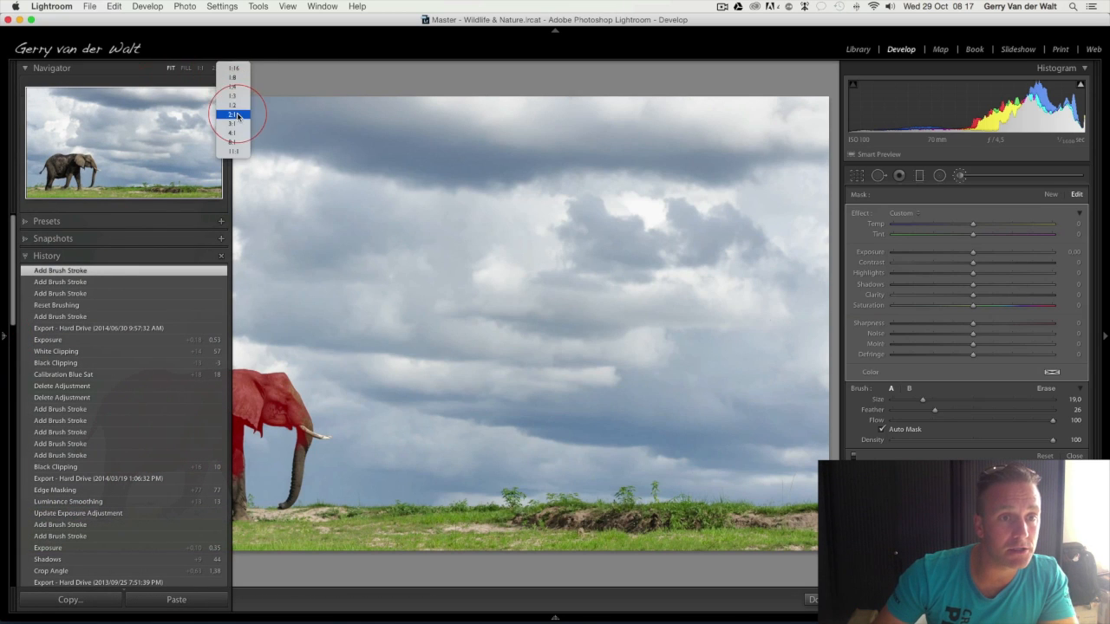
{"action": "left_click", "coordinate": [236, 117]}
{"action": "mouse_move", "coordinate": [4, 336]}
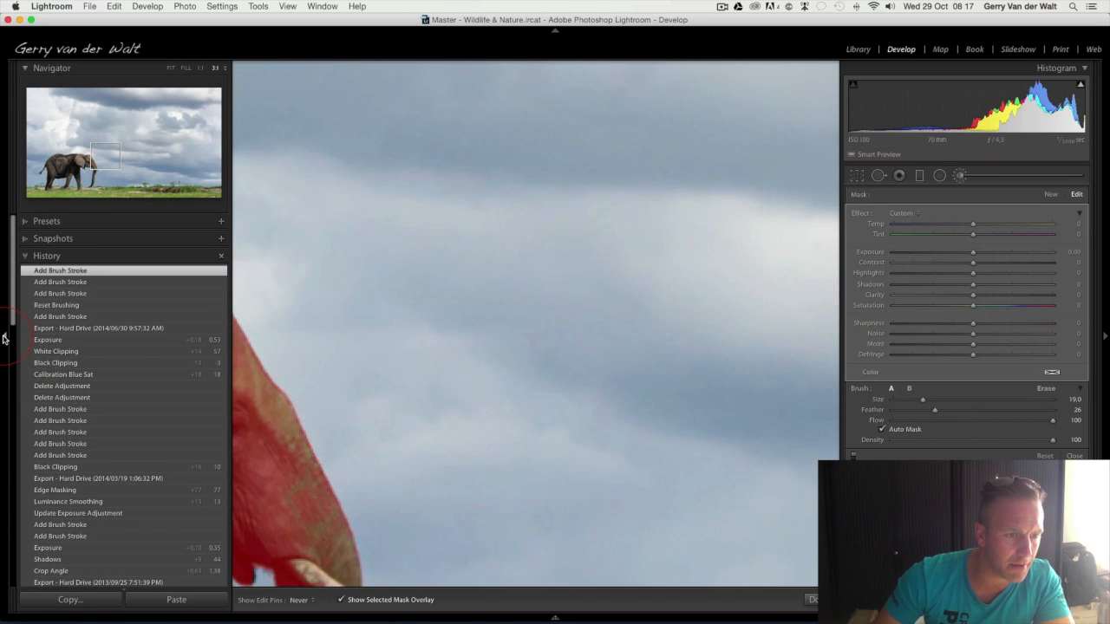
{"action": "left_click", "coordinate": [4, 339]}
{"action": "scroll", "coordinate": [403, 411], "scroll_direction": "down", "scroll_amount": 10}
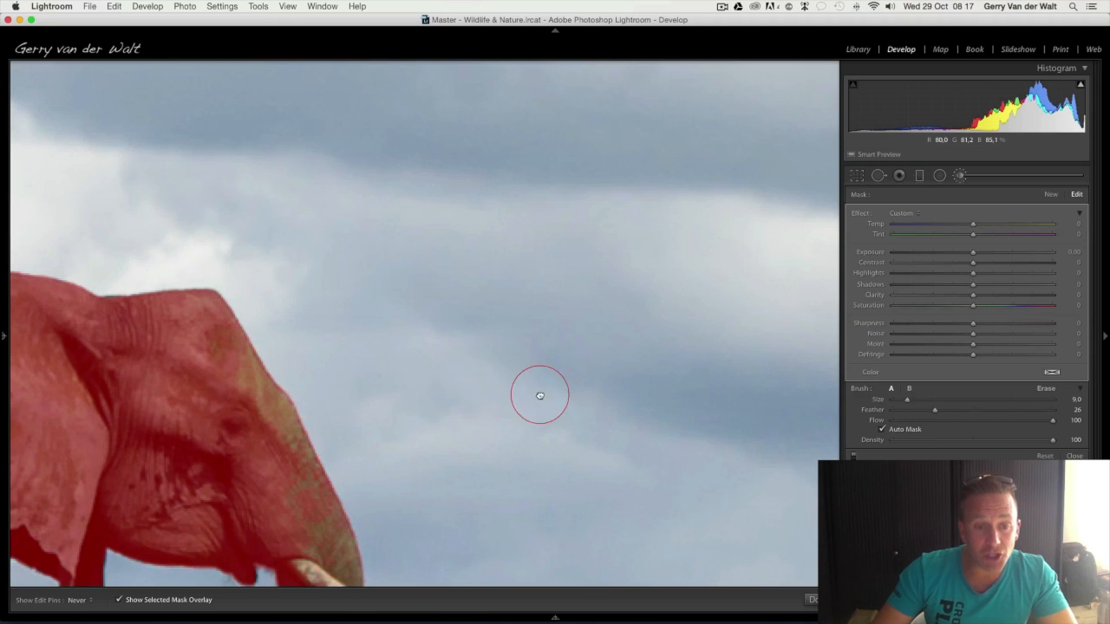
{"action": "left_click_drag", "start_coordinate": [540, 391], "coordinate": [573, 374]}
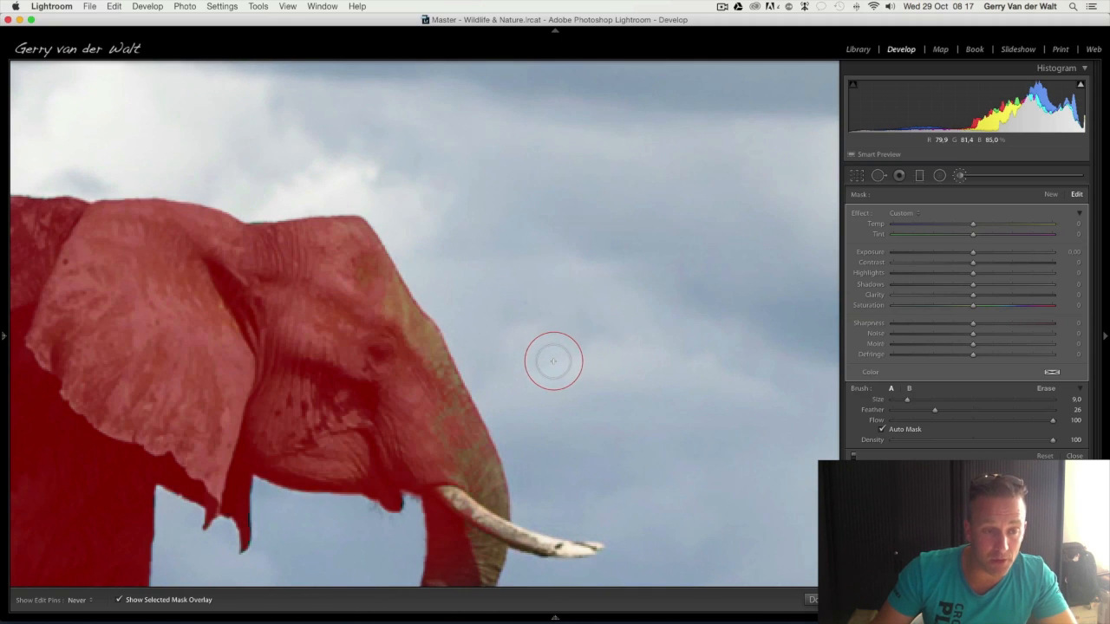
{"action": "left_click_drag", "start_coordinate": [617, 320], "coordinate": [624, 315]}
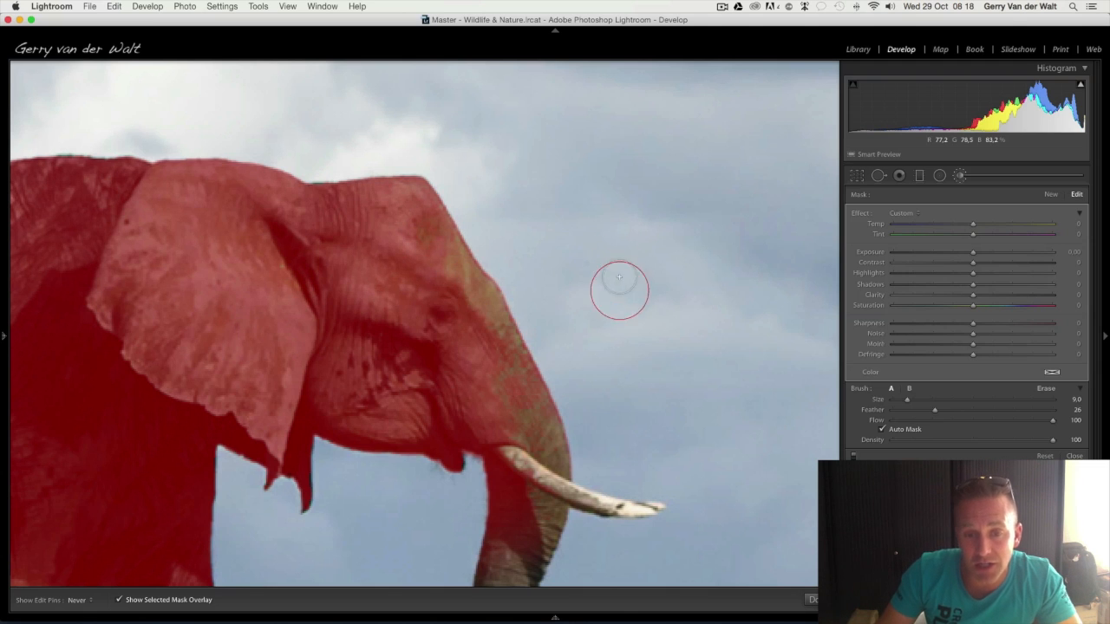
{"action": "left_click_drag", "start_coordinate": [523, 391], "coordinate": [513, 289]}
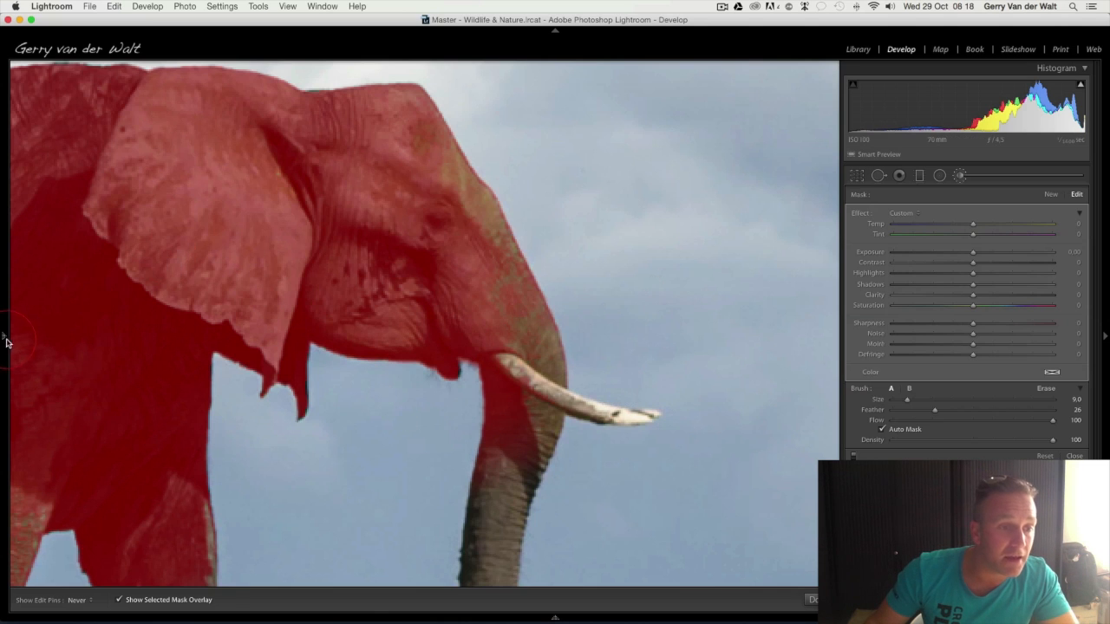
Inspect the mask around the elephant's trunk and tusk at 4:1 magnification and return to the full photo
{"action": "mouse_move", "coordinate": [5, 343]}
{"action": "left_click", "coordinate": [216, 67]}
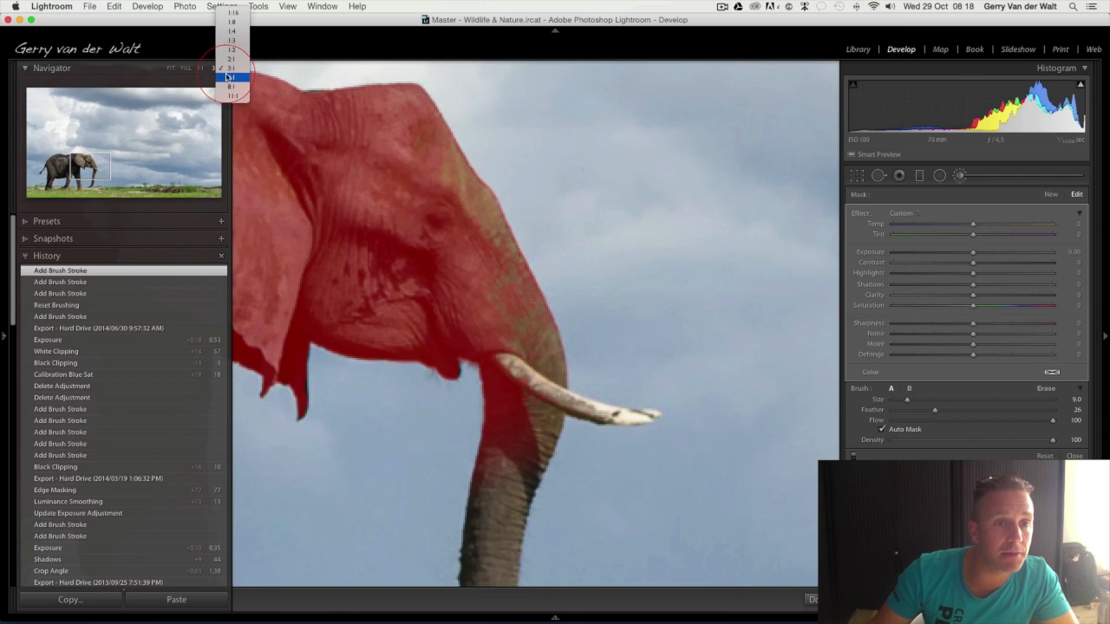
{"action": "left_click", "coordinate": [229, 77]}
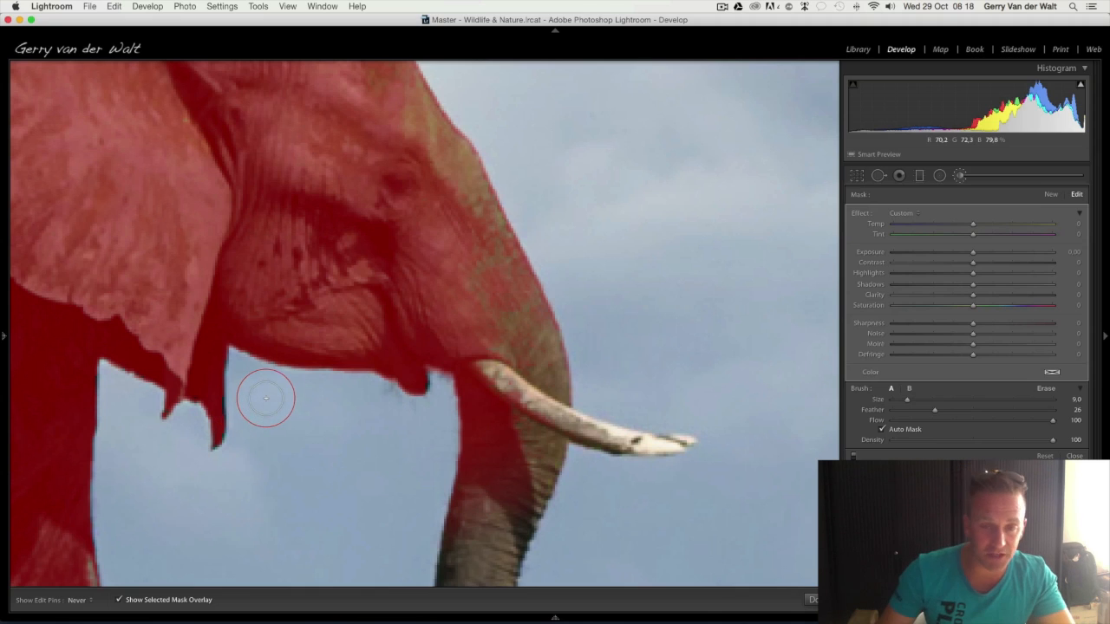
{"action": "key", "text": "z"}
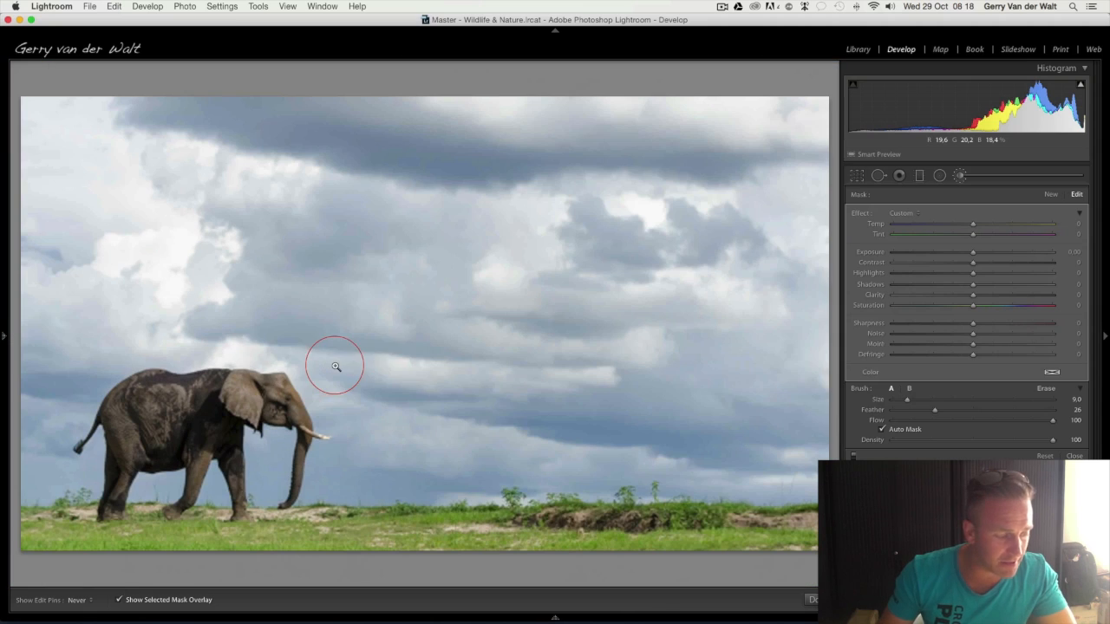
Reset the mask painted on the elephant, turn off Auto Mask and zoom in so the elephant fills the view
{"action": "left_click", "coordinate": [1045, 456]}
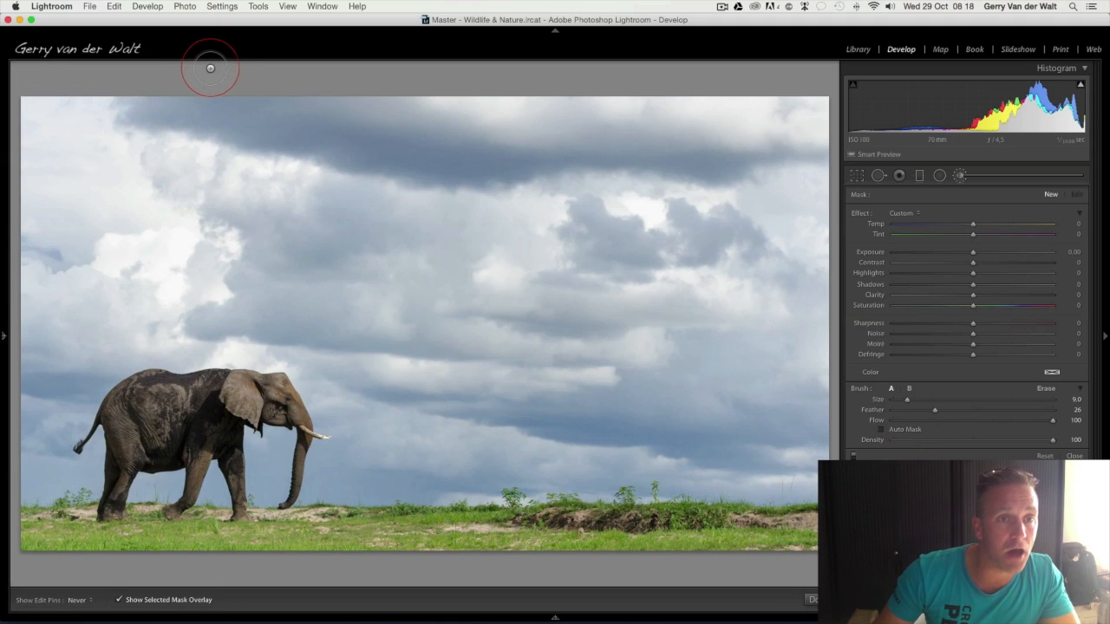
{"action": "mouse_move", "coordinate": [2, 206]}
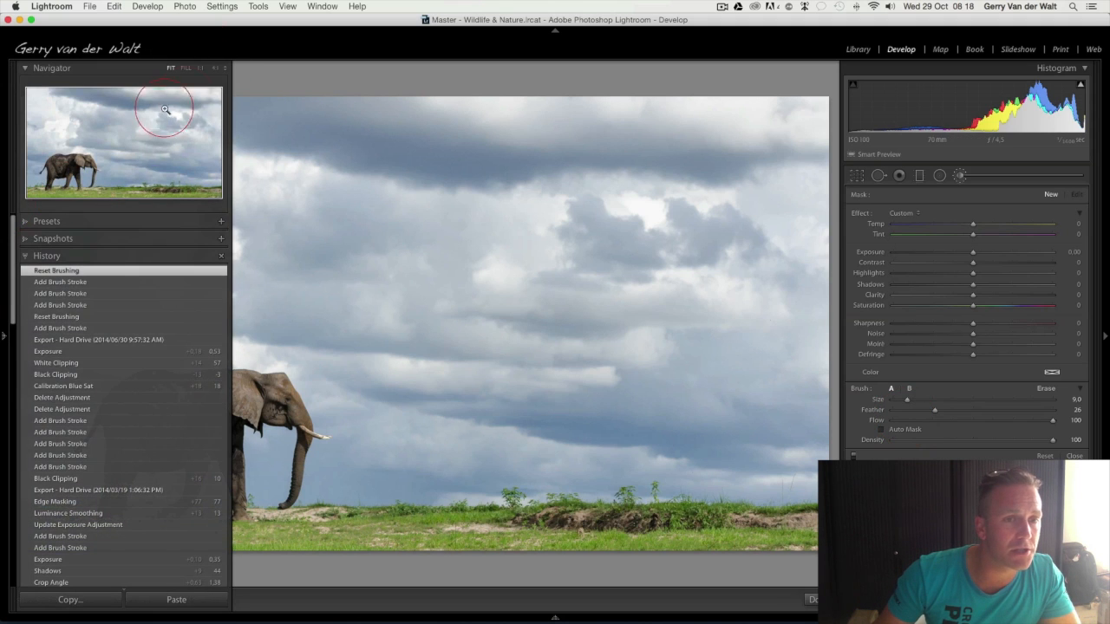
{"action": "left_click", "coordinate": [228, 68]}
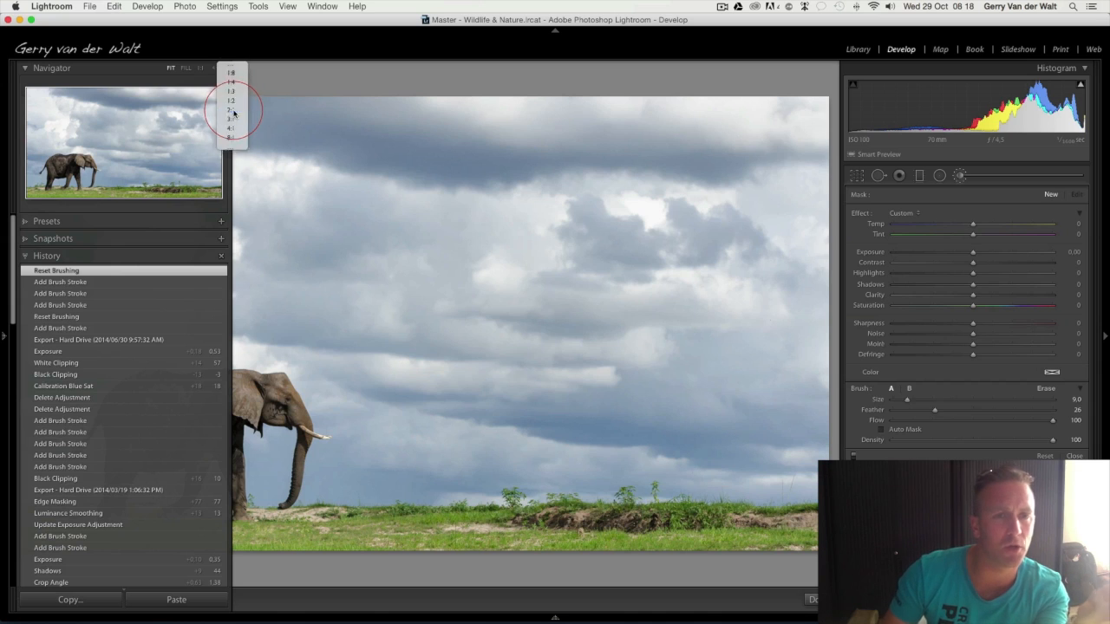
{"action": "left_click", "coordinate": [231, 133]}
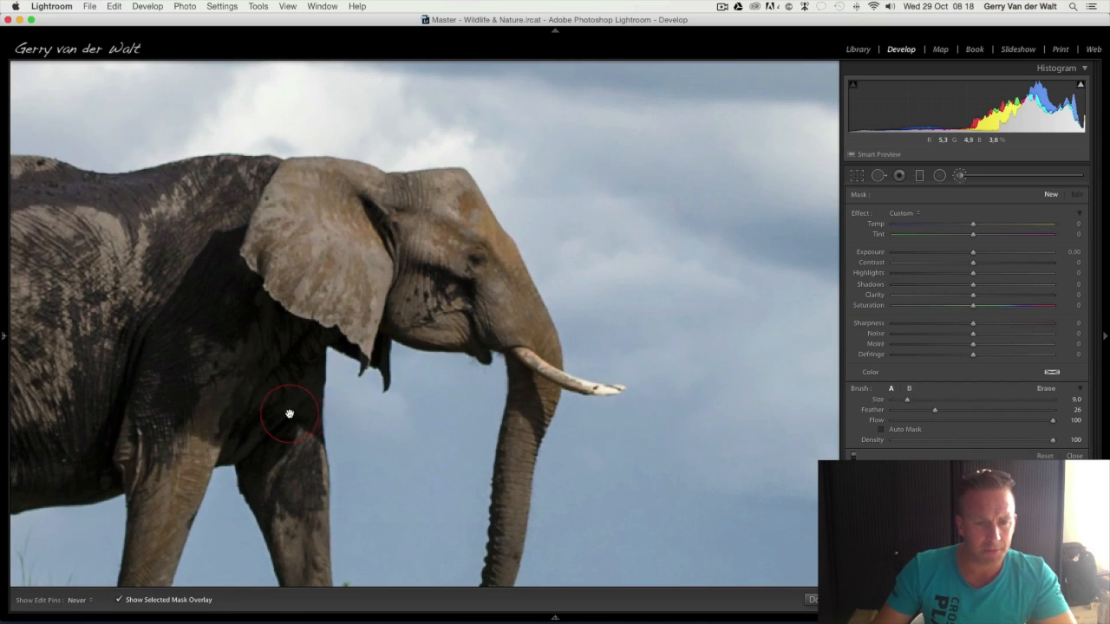
{"action": "left_click_drag", "start_coordinate": [290, 414], "coordinate": [453, 327]}
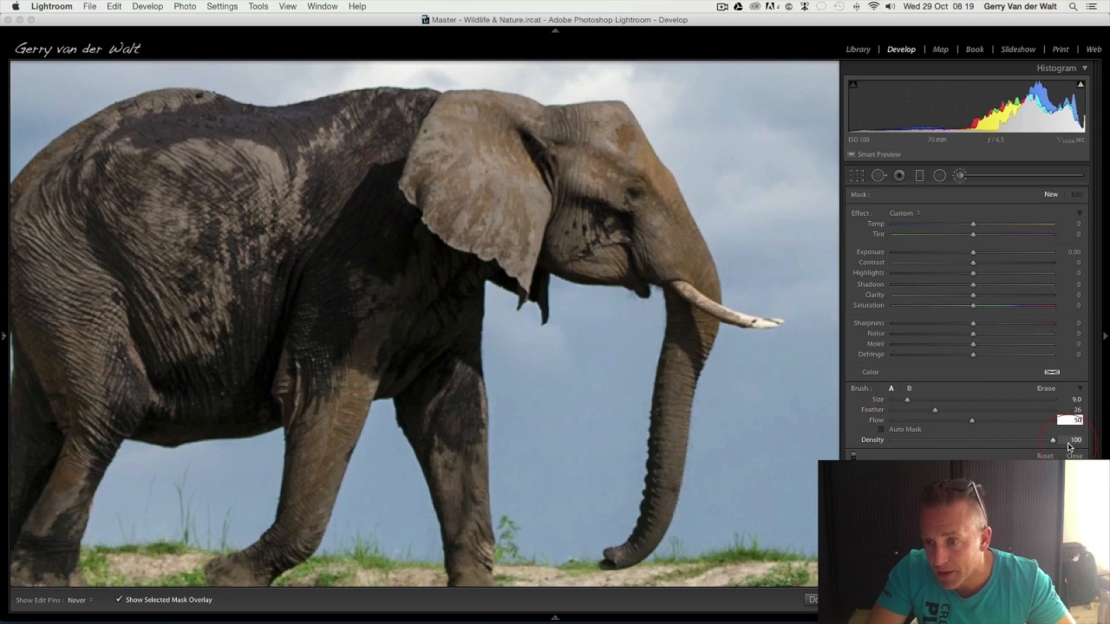
Set the brush's Flow to 50, Density to 75, Feather to 51 and Size to 16
{"action": "key", "text": "Tab"}
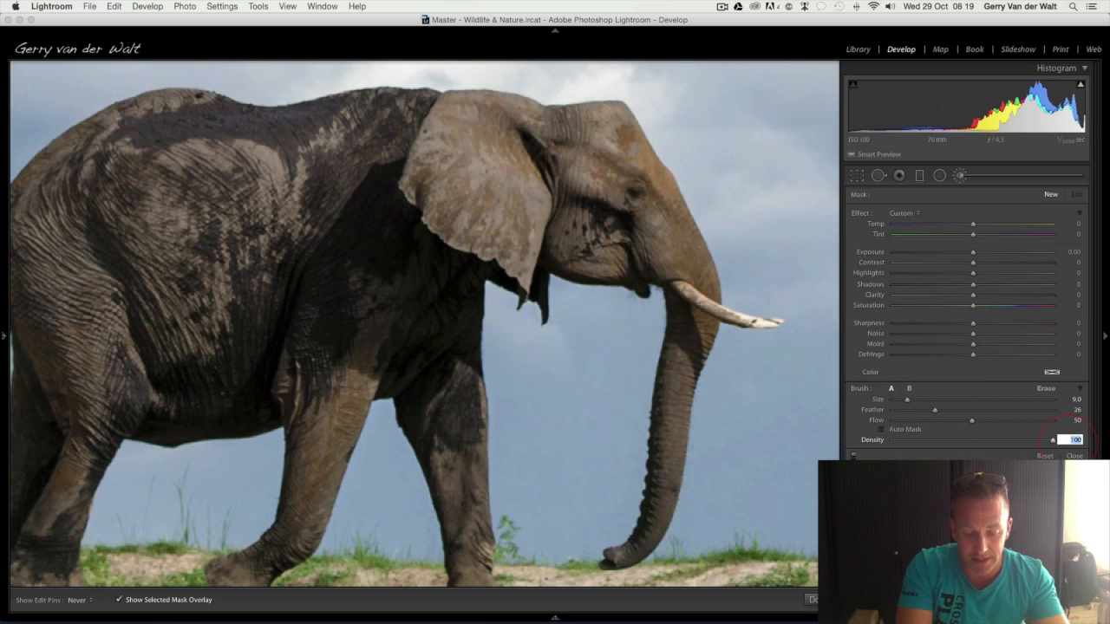
{"action": "scroll", "coordinate": [547, 420], "scroll_direction": "up", "scroll_amount": 5}
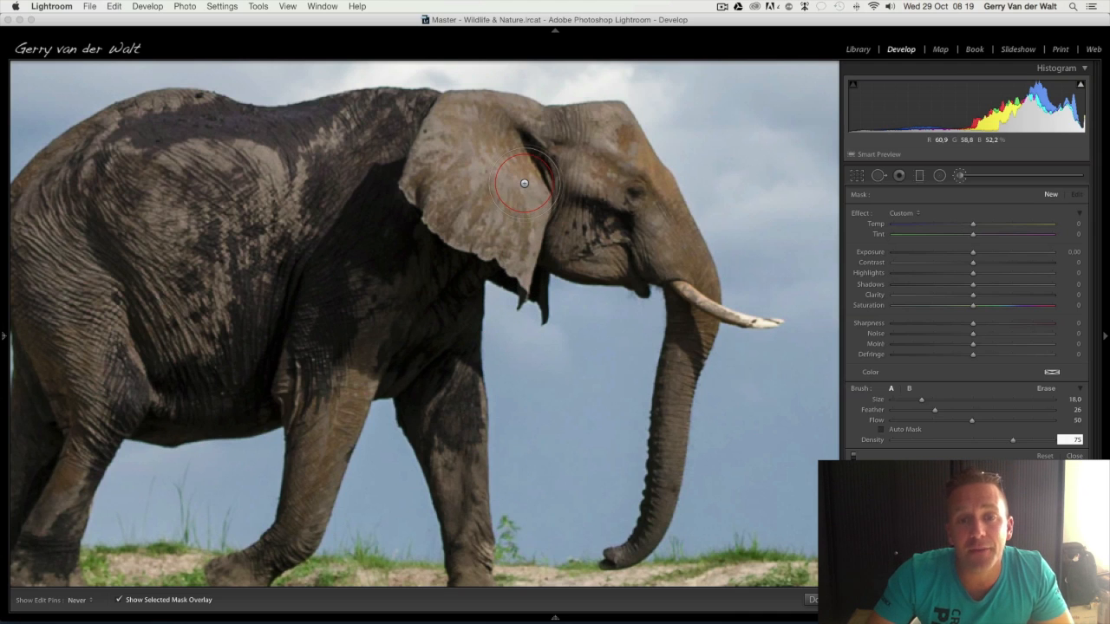
{"action": "scroll", "coordinate": [585, 194], "scroll_direction": "up", "scroll_amount": 2}
{"action": "scroll", "coordinate": [587, 198], "scroll_direction": "up", "scroll_amount": 3, "text": "shift"}
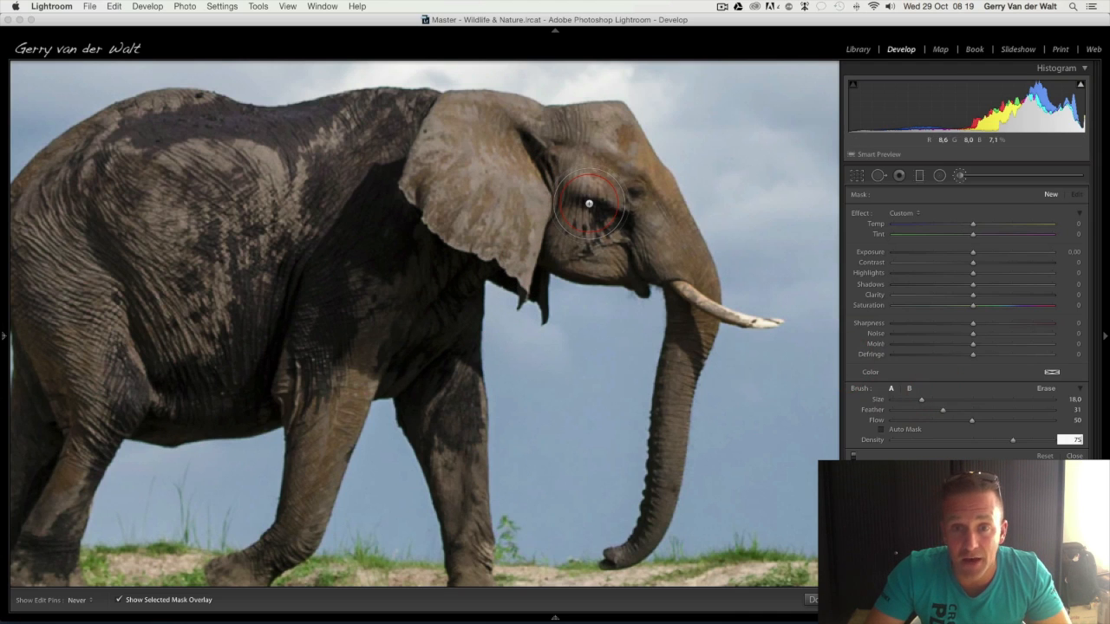
{"action": "scroll", "coordinate": [588, 189], "scroll_direction": "down", "scroll_amount": 2}
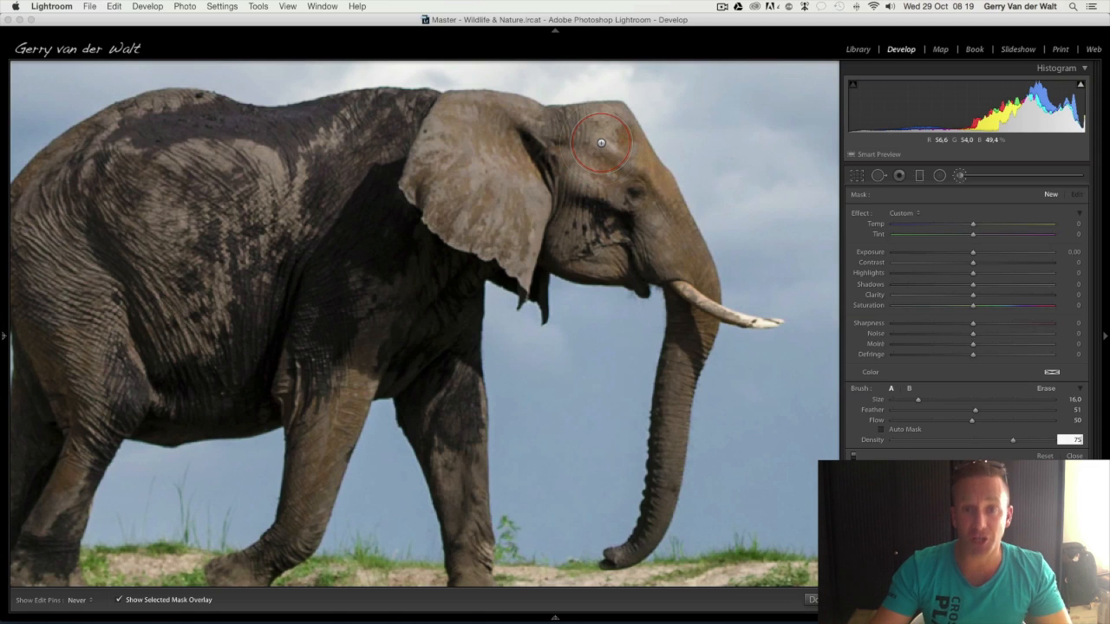
Paint the mask over the elephant's head, ear, body and upper front legs, varying the brush size between 14 and 19
{"action": "mouse_move", "coordinate": [555, 149]}
{"action": "left_mouse_down"}
{"action": "mouse_move", "coordinate": [382, 143]}
{"action": "mouse_move", "coordinate": [538, 176]}
{"action": "mouse_move", "coordinate": [564, 201]}
{"action": "mouse_move", "coordinate": [417, 223]}
{"action": "mouse_move", "coordinate": [577, 237]}
{"action": "mouse_move", "coordinate": [624, 215]}
{"action": "mouse_move", "coordinate": [615, 153]}
{"action": "mouse_move", "coordinate": [568, 132]}
{"action": "mouse_move", "coordinate": [447, 122]}
{"action": "mouse_move", "coordinate": [588, 149]}
{"action": "left_mouse_up"}
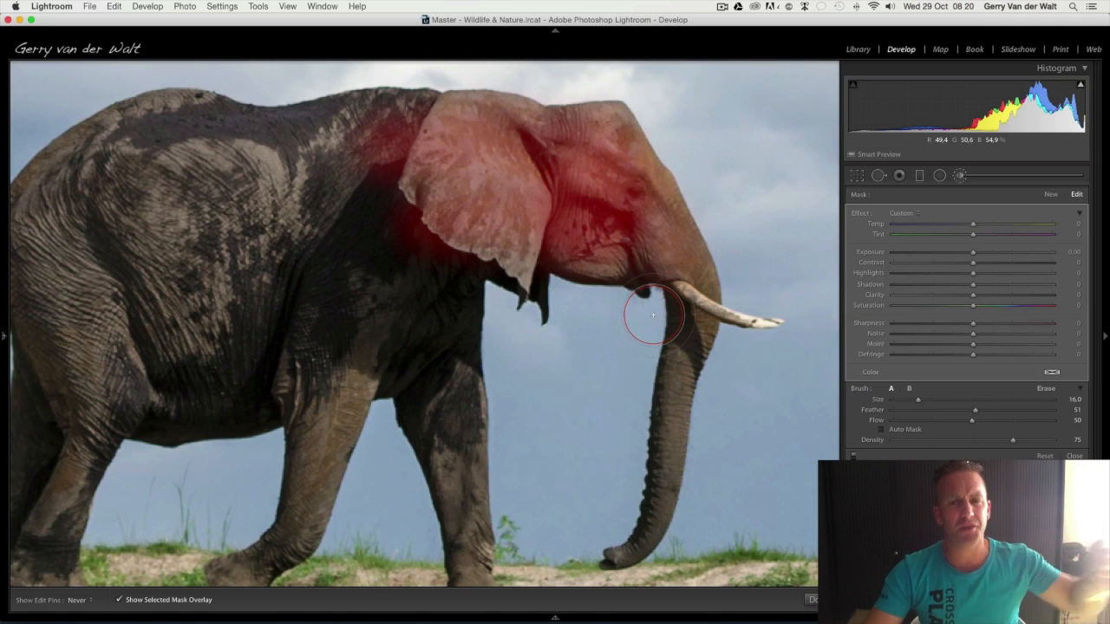
{"action": "scroll", "coordinate": [647, 233], "scroll_direction": "down", "scroll_amount": 4}
{"action": "mouse_move", "coordinate": [652, 222]}
{"action": "left_mouse_down"}
{"action": "mouse_move", "coordinate": [686, 227]}
{"action": "mouse_move", "coordinate": [686, 260]}
{"action": "mouse_move", "coordinate": [549, 208]}
{"action": "left_mouse_up"}
{"action": "scroll", "coordinate": [416, 177], "scroll_direction": "up", "scroll_amount": 7}
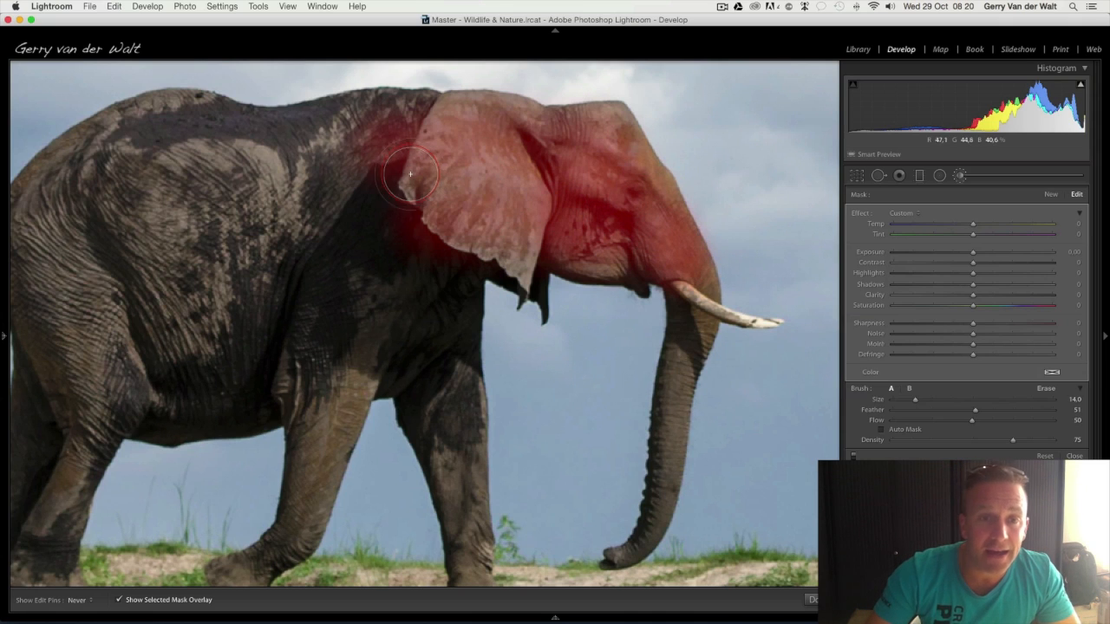
{"action": "mouse_move", "coordinate": [305, 141]}
{"action": "left_mouse_down"}
{"action": "mouse_move", "coordinate": [160, 141]}
{"action": "mouse_move", "coordinate": [85, 172]}
{"action": "mouse_move", "coordinate": [51, 269]}
{"action": "mouse_move", "coordinate": [225, 196]}
{"action": "mouse_move", "coordinate": [127, 152]}
{"action": "mouse_move", "coordinate": [116, 337]}
{"action": "mouse_move", "coordinate": [158, 378]}
{"action": "mouse_move", "coordinate": [368, 163]}
{"action": "mouse_move", "coordinate": [369, 140]}
{"action": "mouse_move", "coordinate": [172, 137]}
{"action": "mouse_move", "coordinate": [77, 162]}
{"action": "mouse_move", "coordinate": [60, 282]}
{"action": "left_mouse_up"}
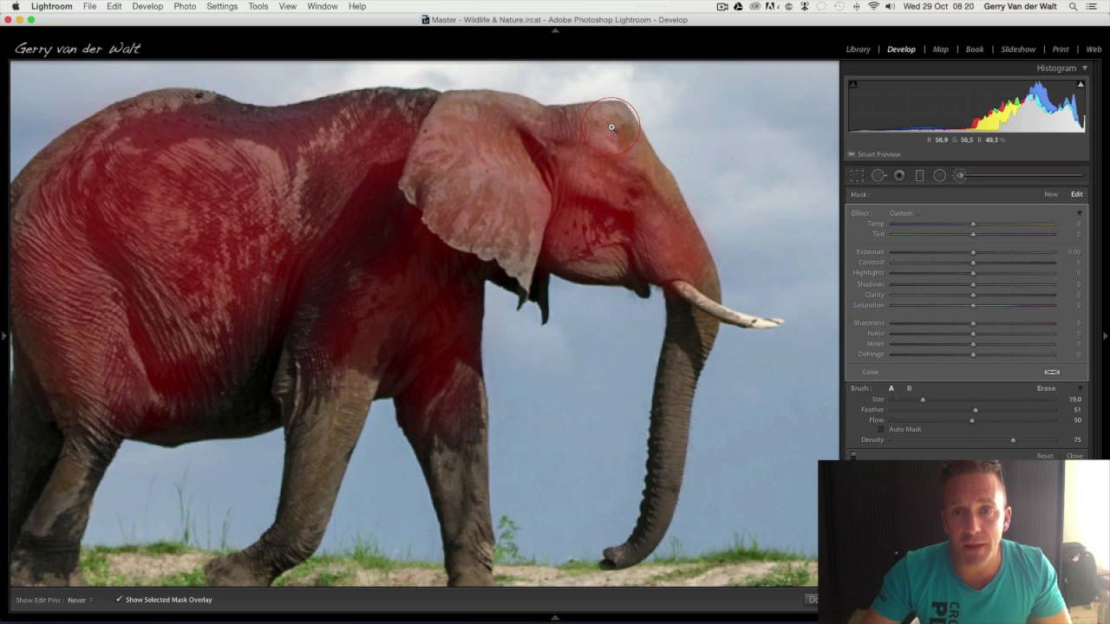
At 3:1 magnification, extend the mask over the elephant's forehead and upper trunk up to the outer edge with a size 20 brush
{"action": "key", "text": "z"}
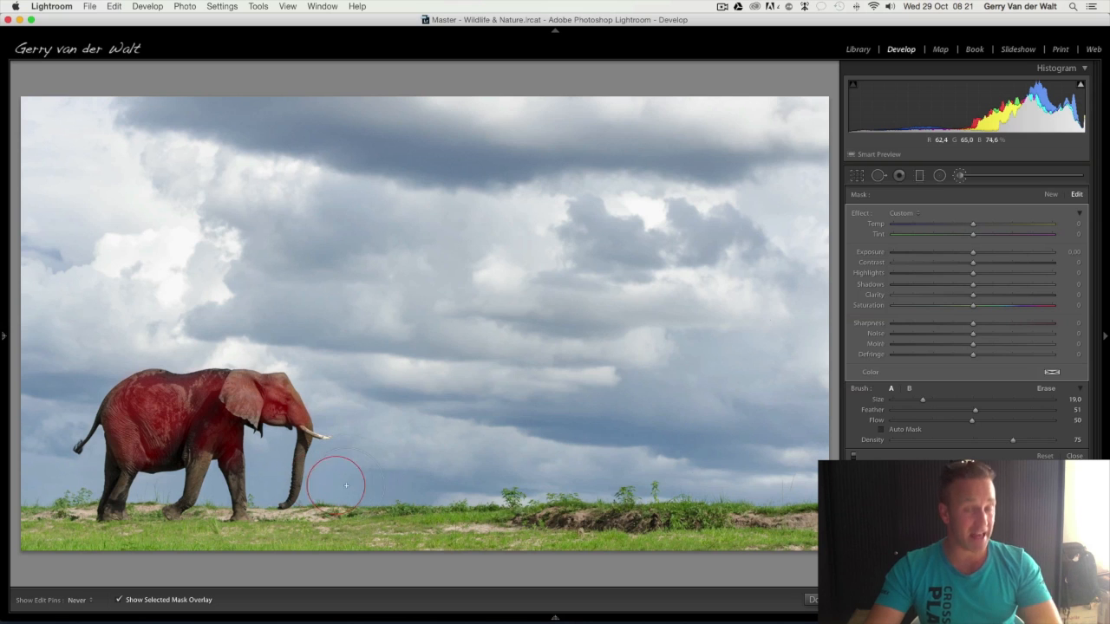
{"action": "key", "text": "z"}
{"action": "mouse_move", "coordinate": [4, 334]}
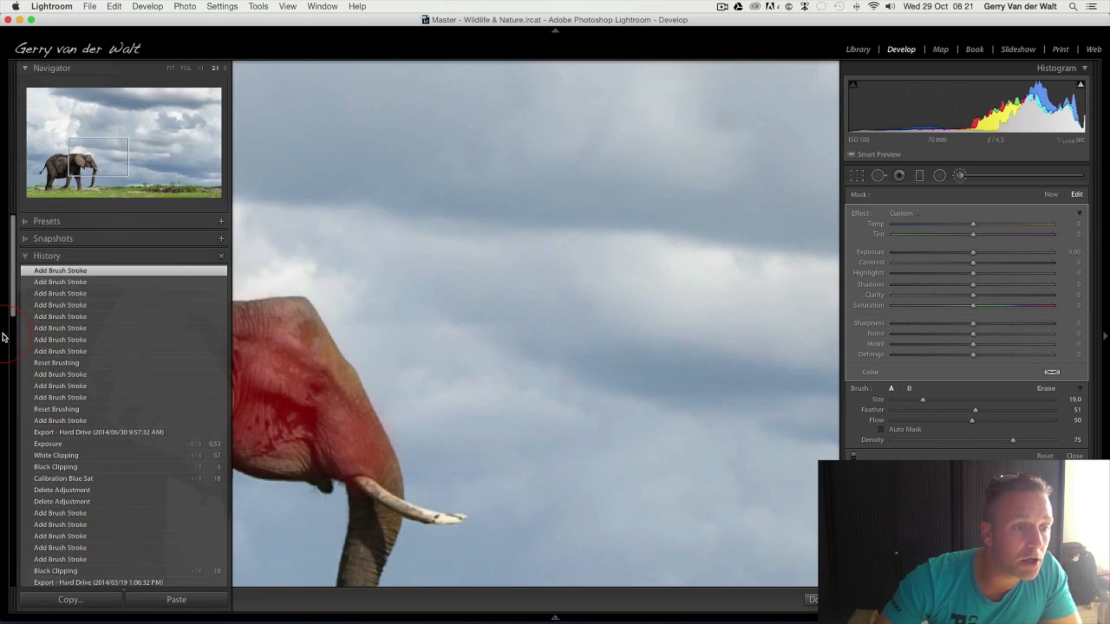
{"action": "left_click", "coordinate": [224, 68]}
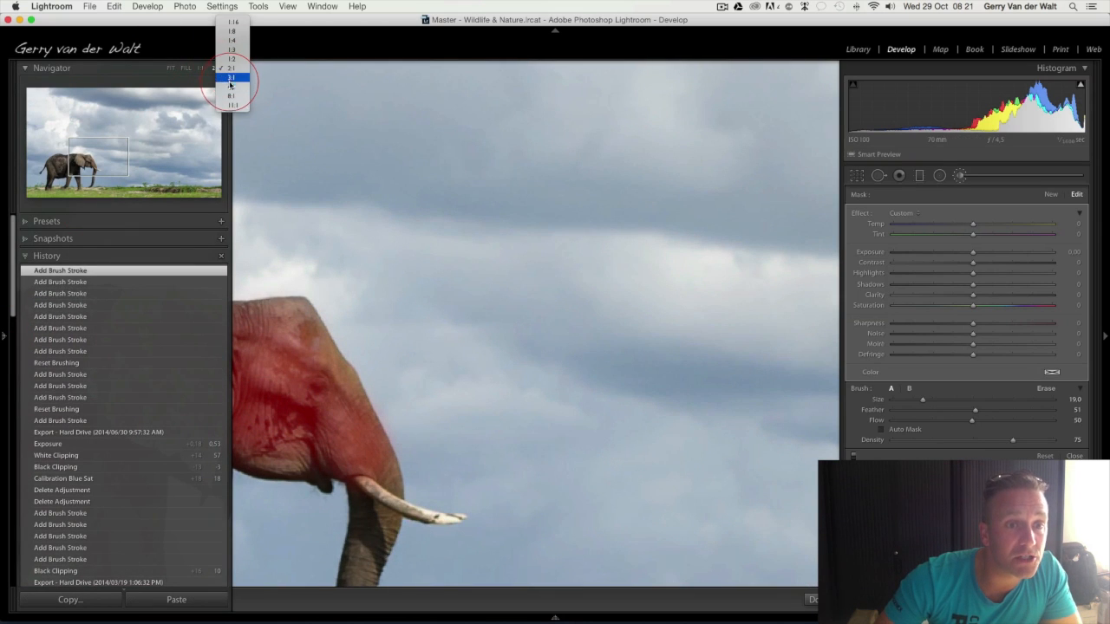
{"action": "left_click", "coordinate": [231, 78]}
{"action": "mouse_move", "coordinate": [4, 335]}
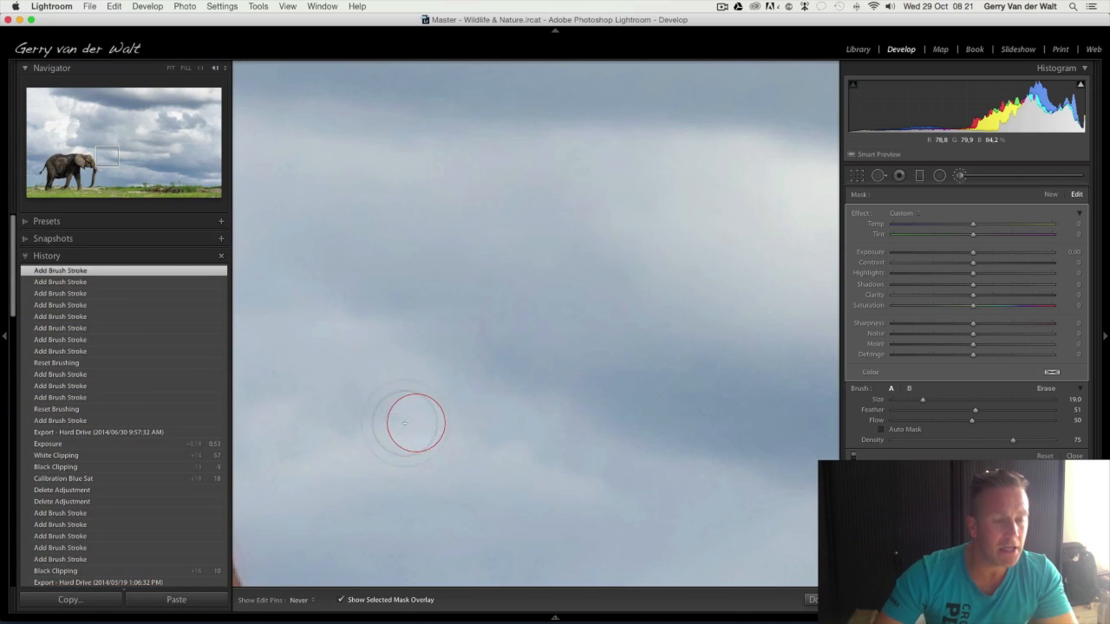
{"action": "left_click", "coordinate": [4, 338]}
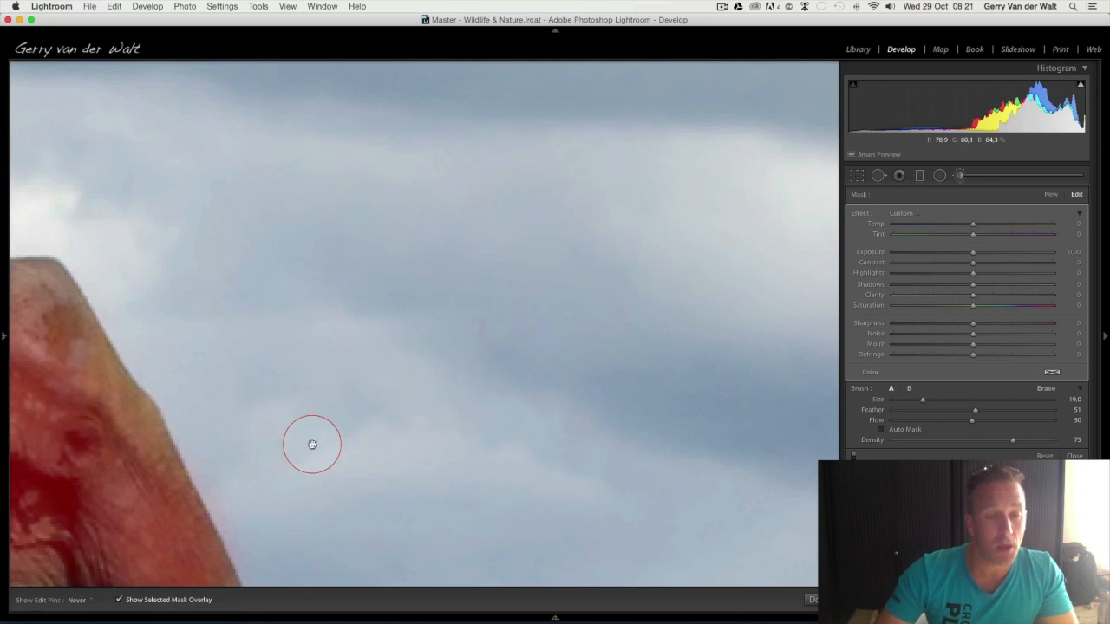
{"action": "mouse_move", "coordinate": [222, 466]}
{"action": "left_mouse_down"}
{"action": "mouse_move", "coordinate": [382, 426]}
{"action": "mouse_move", "coordinate": [558, 334]}
{"action": "left_mouse_up"}
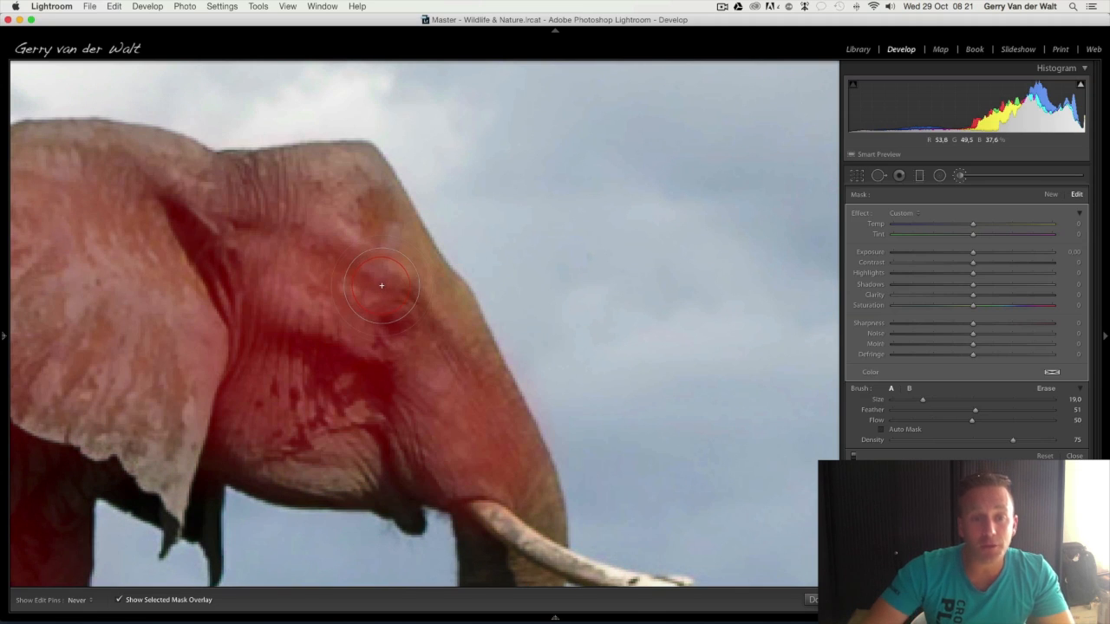
{"action": "scroll", "coordinate": [379, 311], "scroll_direction": "up", "scroll_amount": 1}
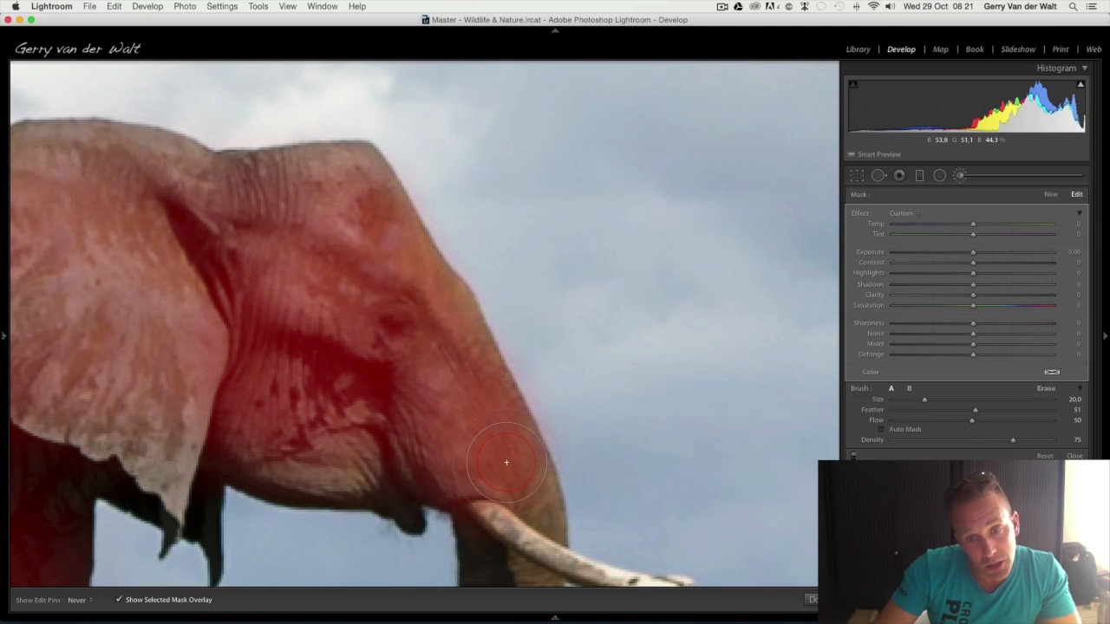
{"action": "mouse_move", "coordinate": [308, 187]}
{"action": "left_mouse_down"}
{"action": "mouse_move", "coordinate": [365, 215]}
{"action": "mouse_move", "coordinate": [463, 456]}
{"action": "mouse_move", "coordinate": [520, 485]}
{"action": "mouse_move", "coordinate": [445, 384]}
{"action": "mouse_move", "coordinate": [341, 124]}
{"action": "mouse_move", "coordinate": [407, 225]}
{"action": "mouse_move", "coordinate": [528, 469]}
{"action": "left_mouse_up"}
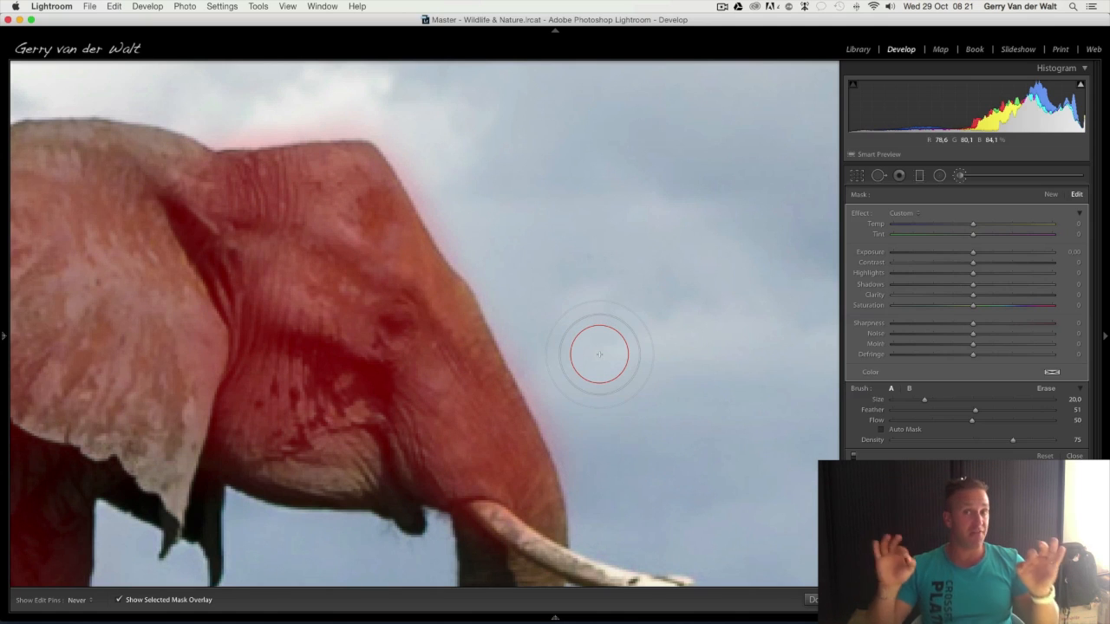
Switch the brush to Erase mode at the edge of the elephant's forehead
{"action": "key", "text": "alt"}
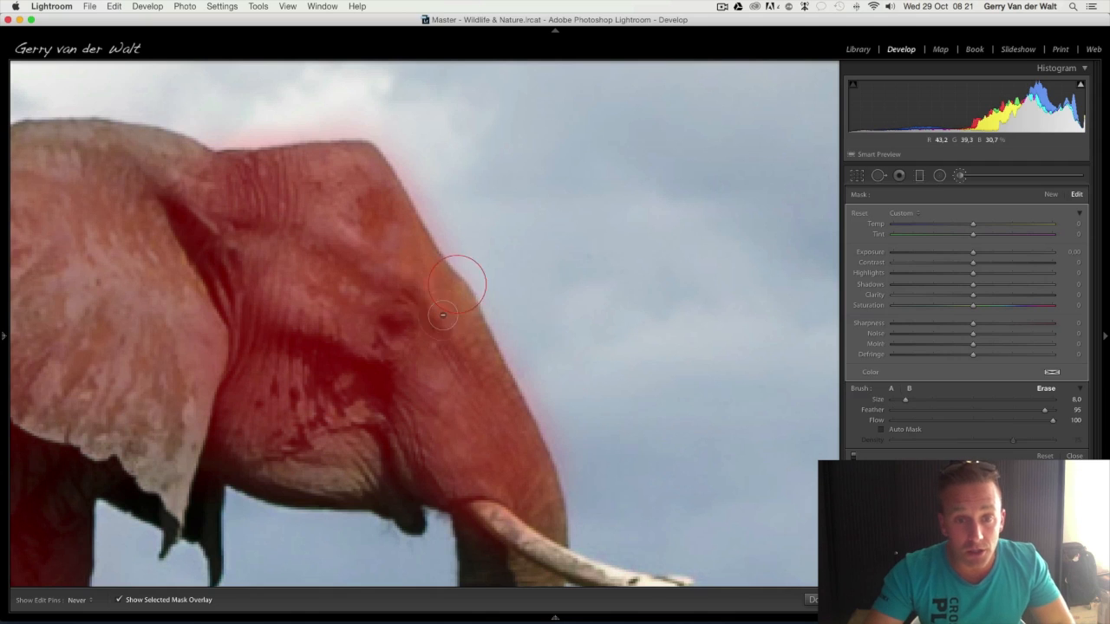